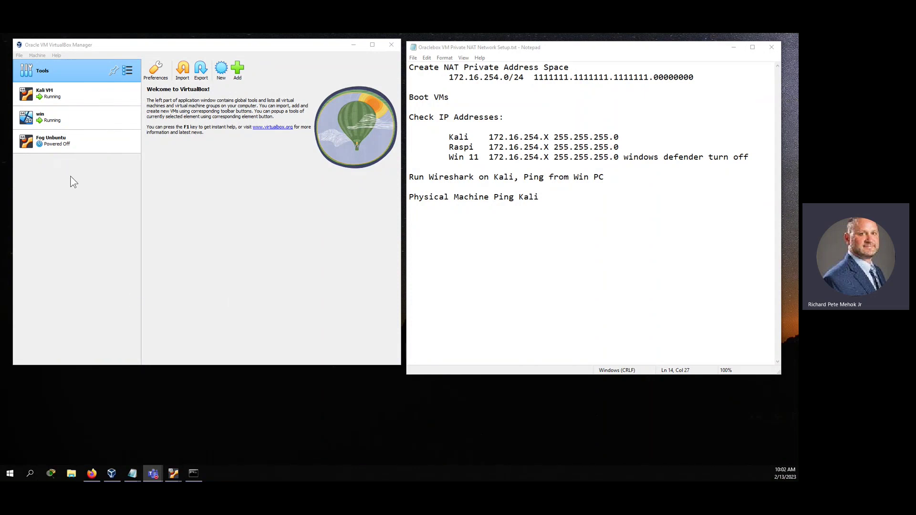
- Open the VirtualBox network manager and display its list of NAT networks
left_click(127, 71)
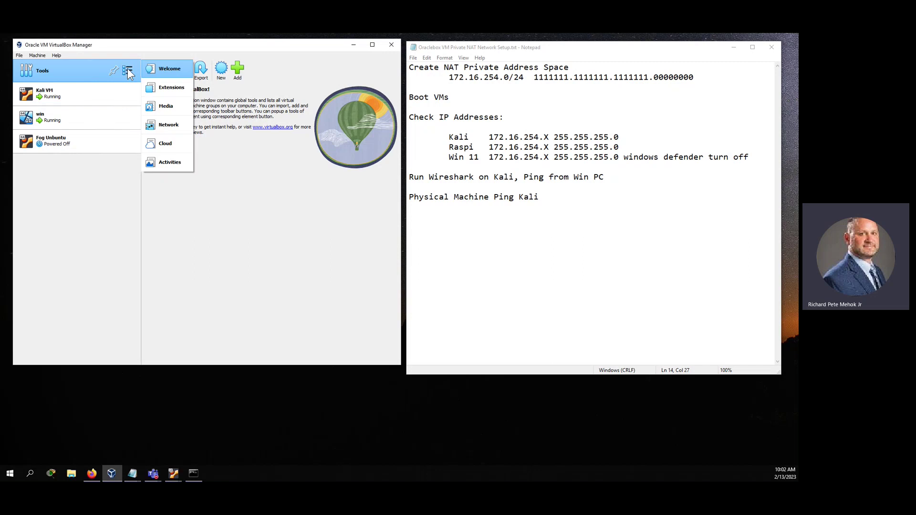
left_click(176, 124)
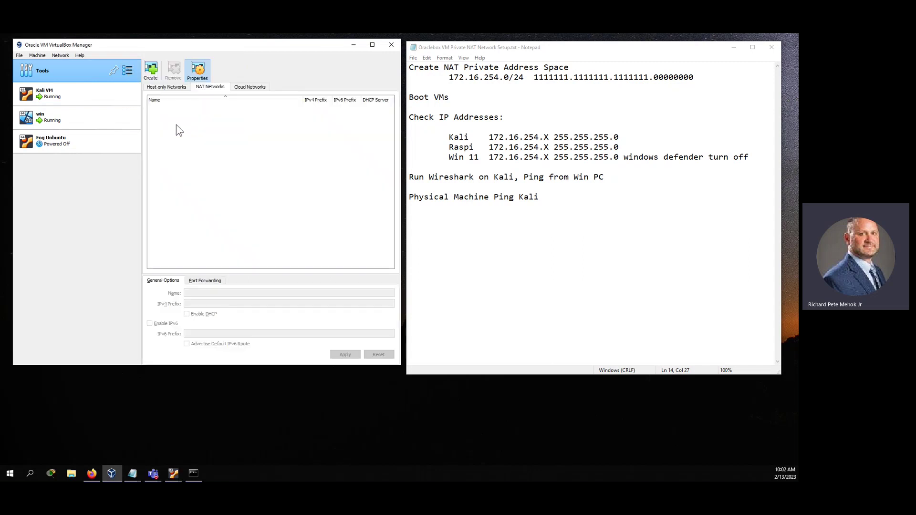
left_click(162, 89)
left_click(212, 90)
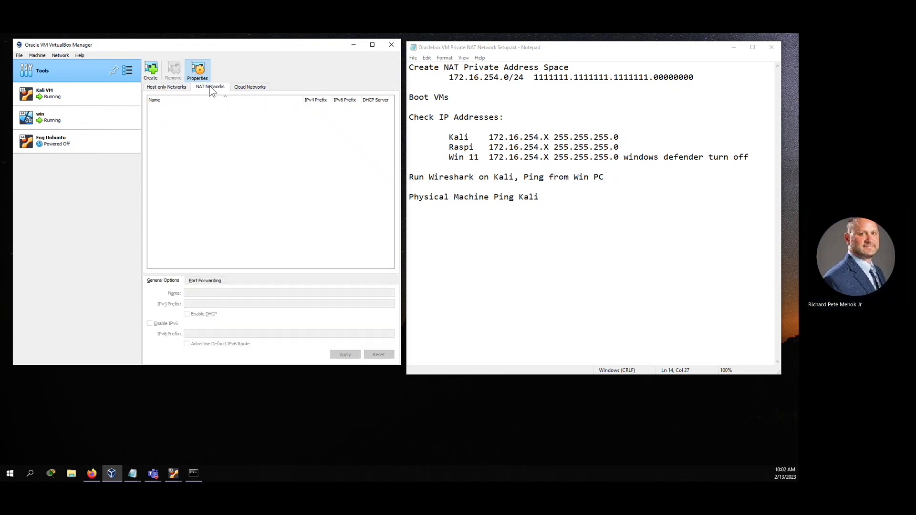
left_click(242, 91)
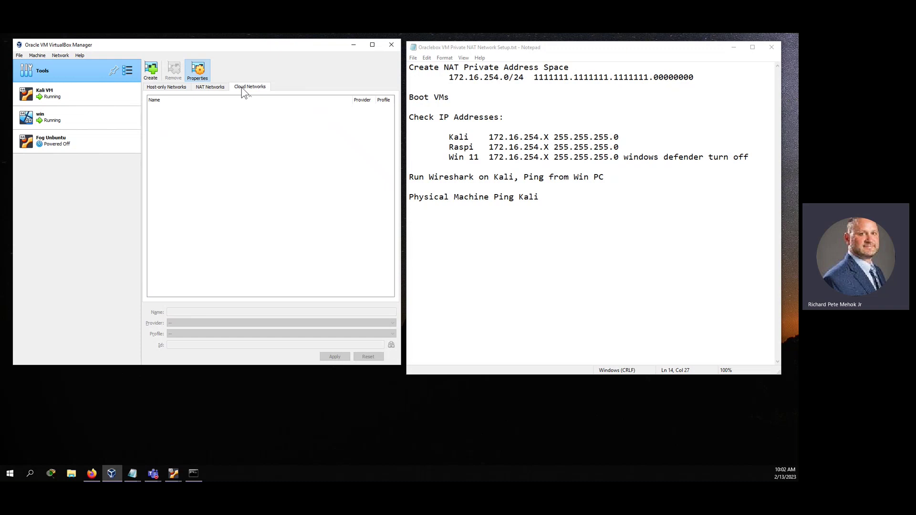
left_click(214, 89)
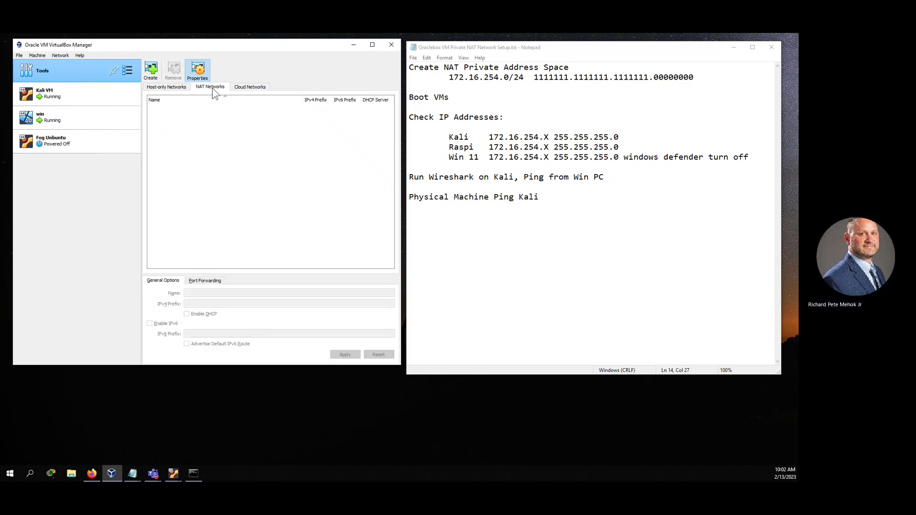
- Create a new NAT network and name it Private1
left_click_drag(449, 77, 524, 78)
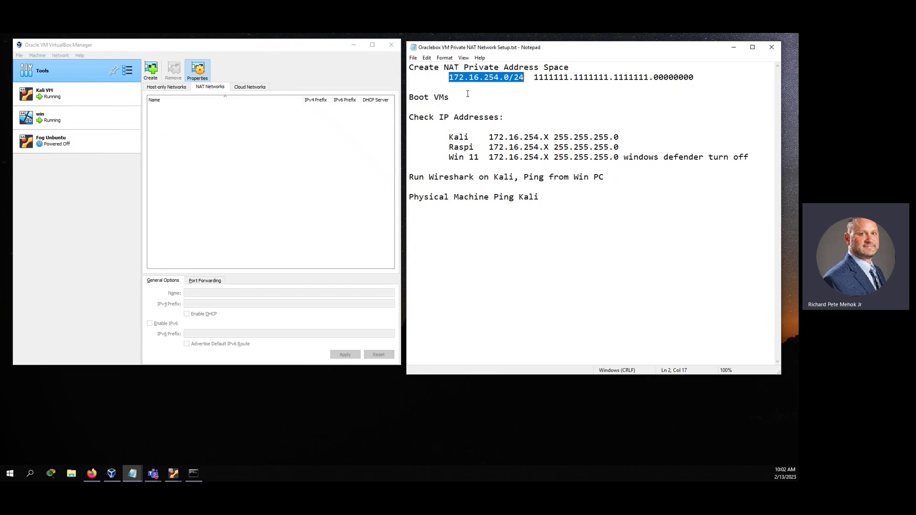
left_click(163, 82)
left_click(151, 71)
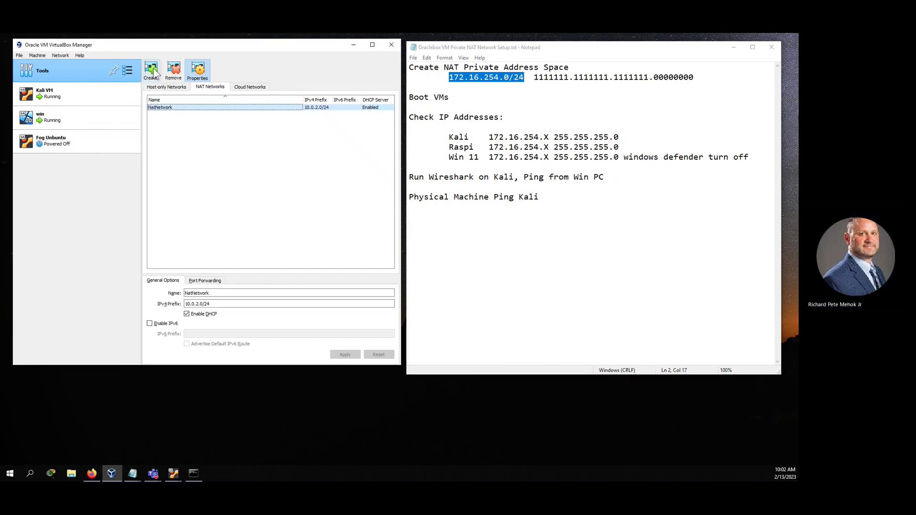
key("Tab")
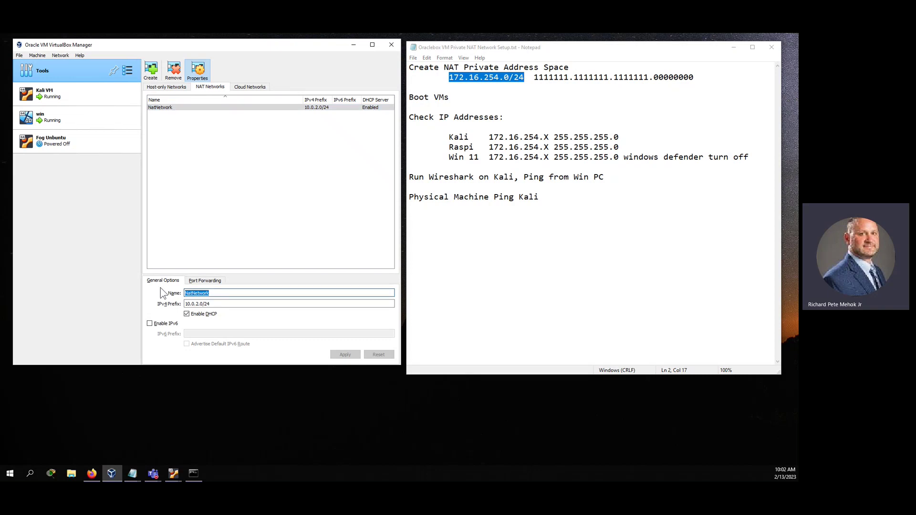
type("Prin")
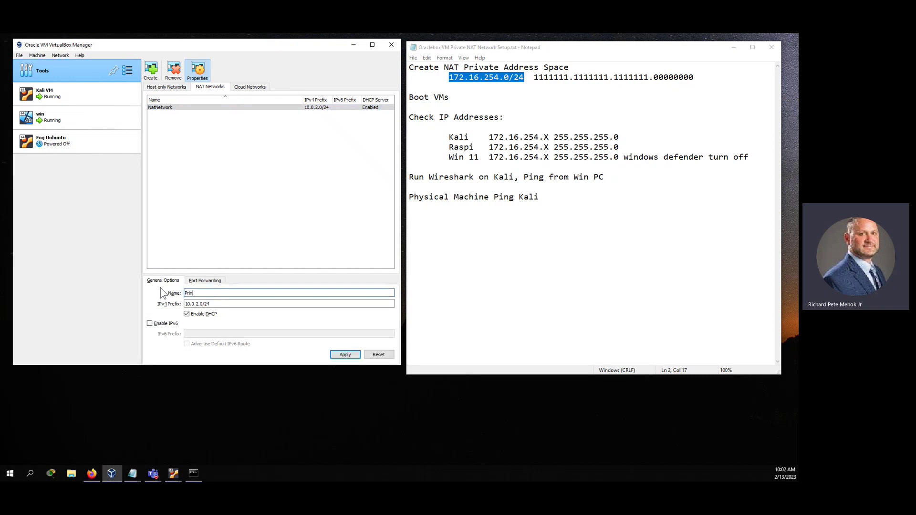
key("BackSpace")
type("vatew")
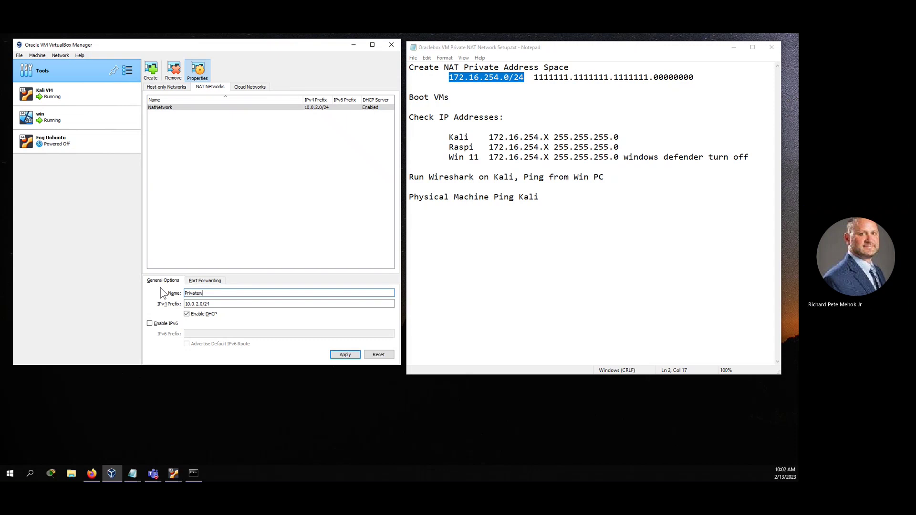
key("BackSpace")
type("1")
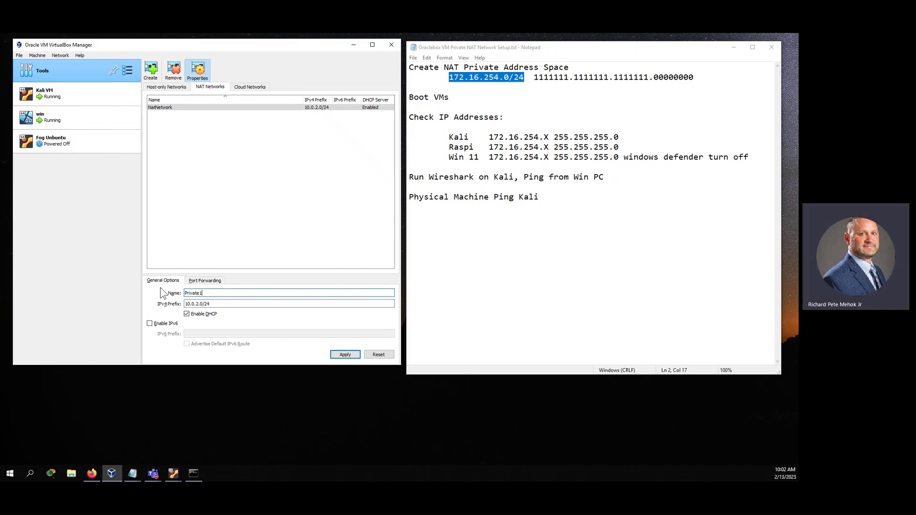
- Set the NAT network's IPv4 prefix to 172.16.254.0/24, copied from the Notepad notes, and apply the network changes
key("Tab")
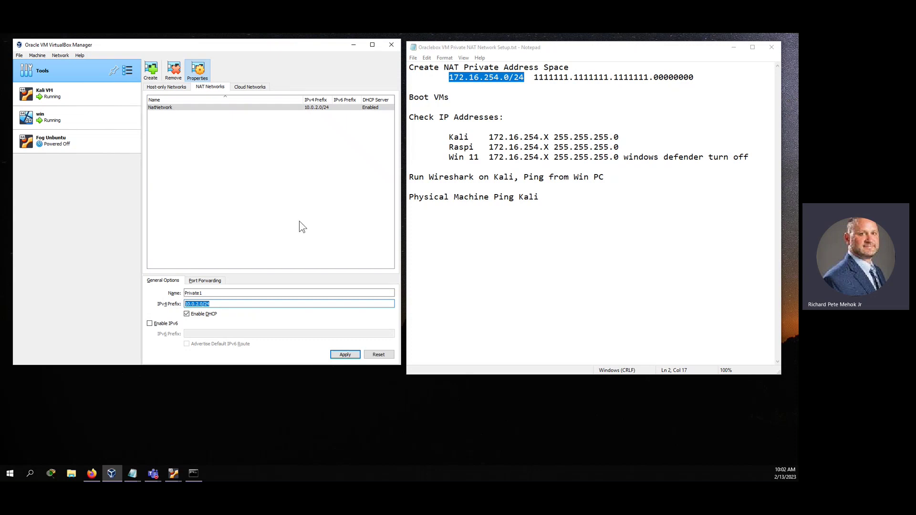
right_click(463, 81)
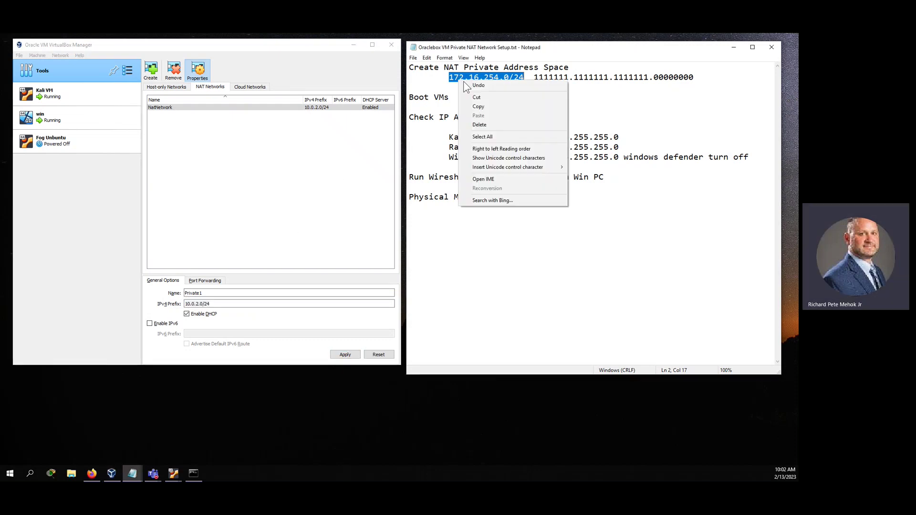
left_click(483, 104)
left_click_drag(225, 304, 164, 305)
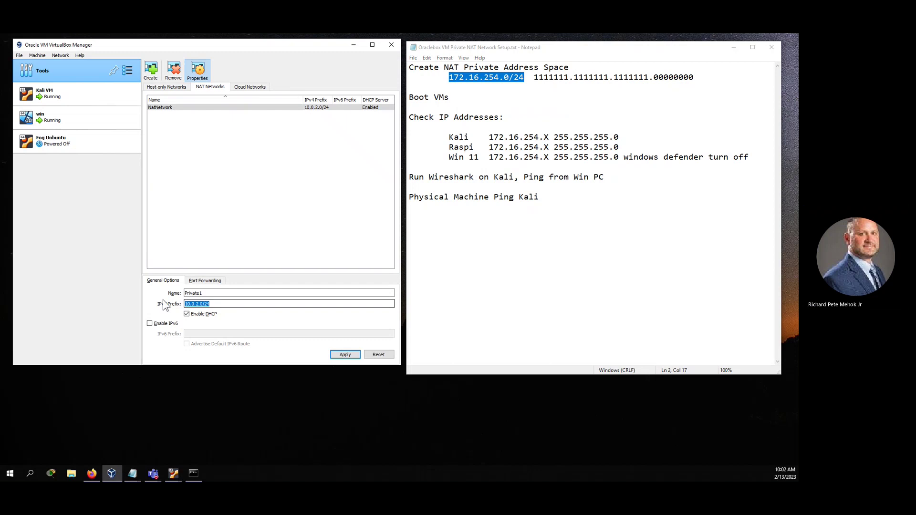
right_click(203, 304)
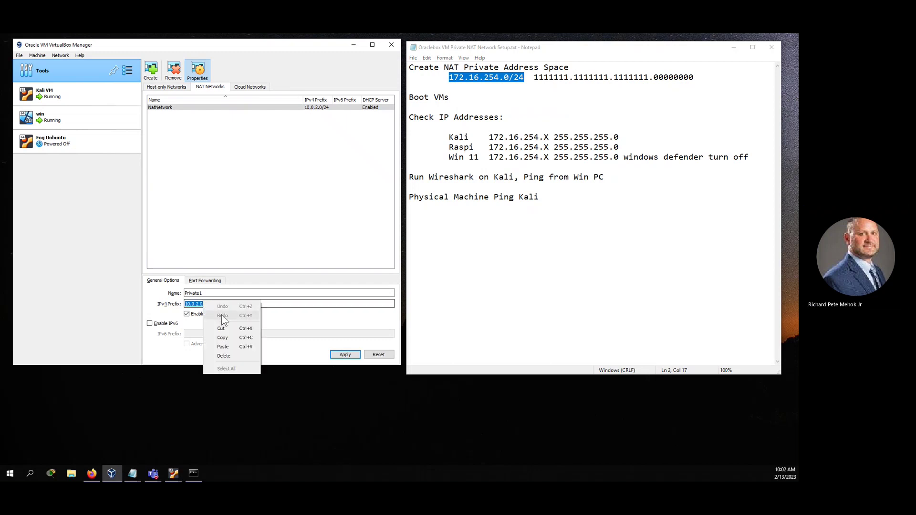
left_click(233, 346)
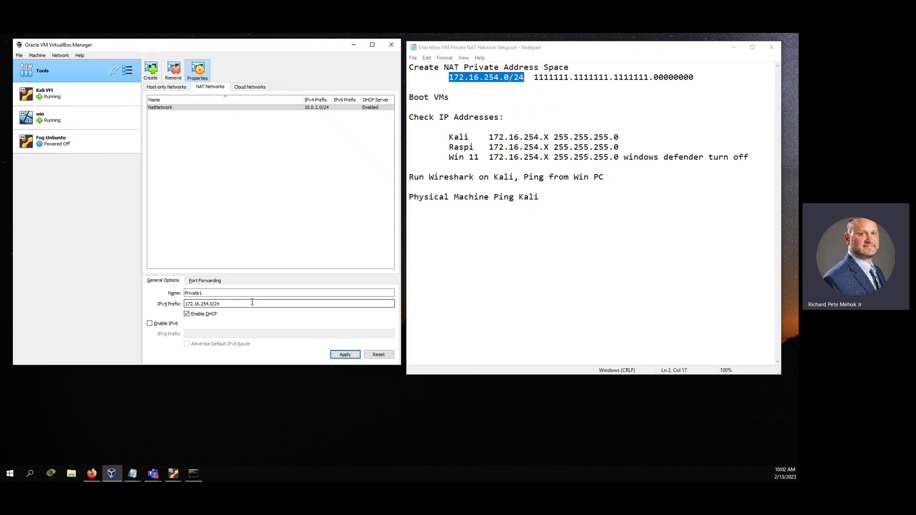
key("Left")
key("Left")
key("Left")
key("Left")
key("Left")
key("Left")
key("Left")
key("Left")
key("shift+End")
key("End")
left_click(343, 355)
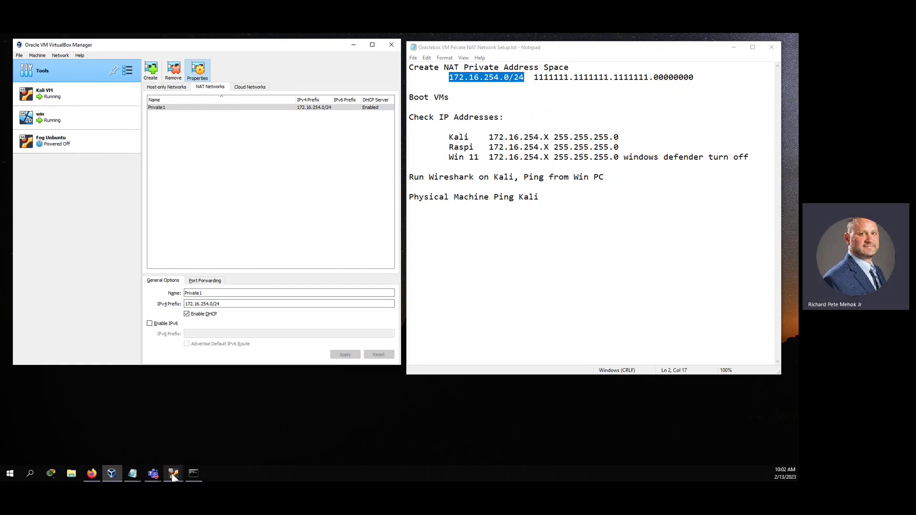
- Switch to the Kali VM, run ip address in a terminal and highlight the eth0 IPv4 address
mouse_move(172, 475)
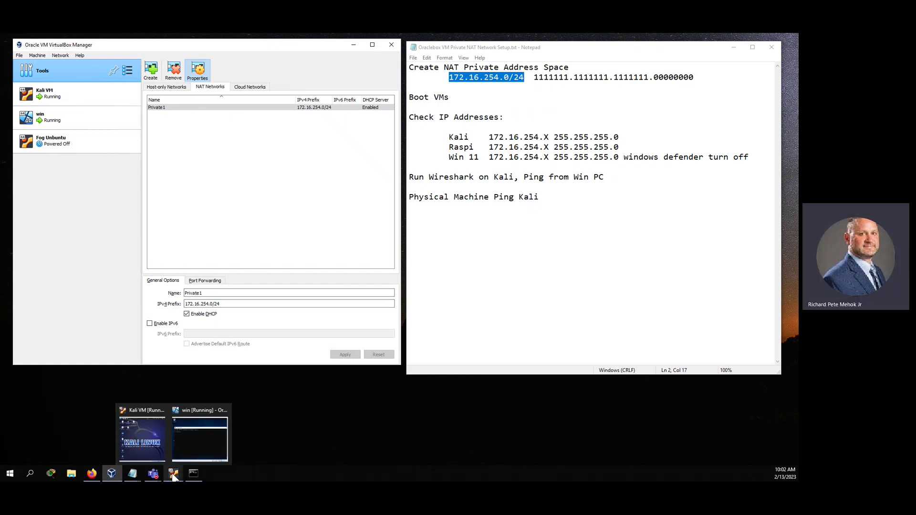
left_click(155, 441)
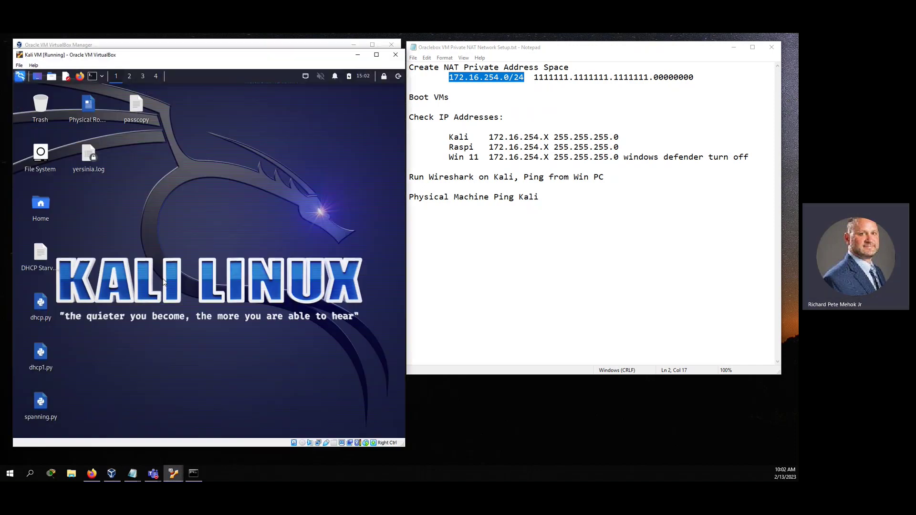
left_click(92, 77)
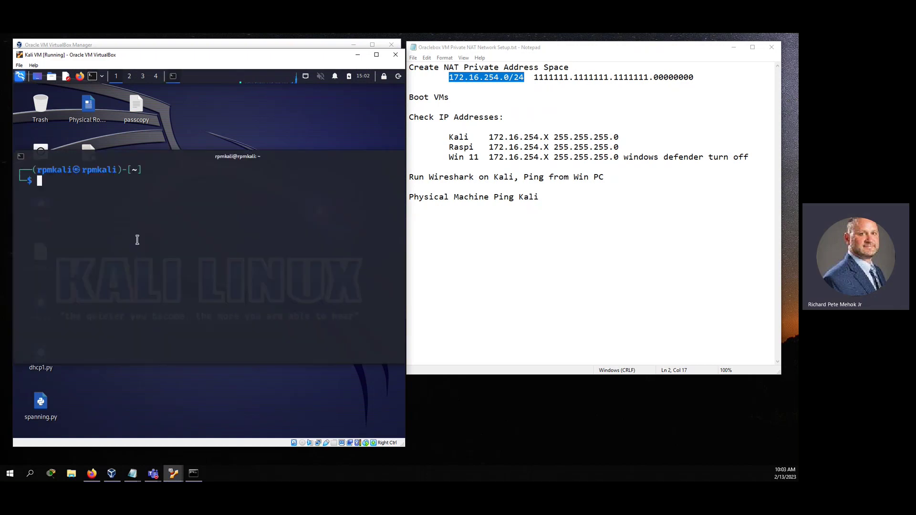
type("ip address")
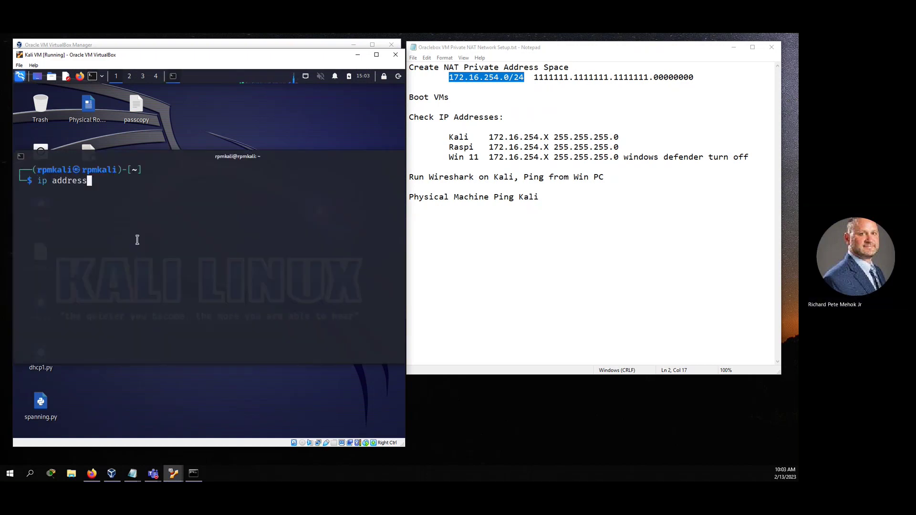
key("Return")
left_click_drag(62, 289, 129, 290)
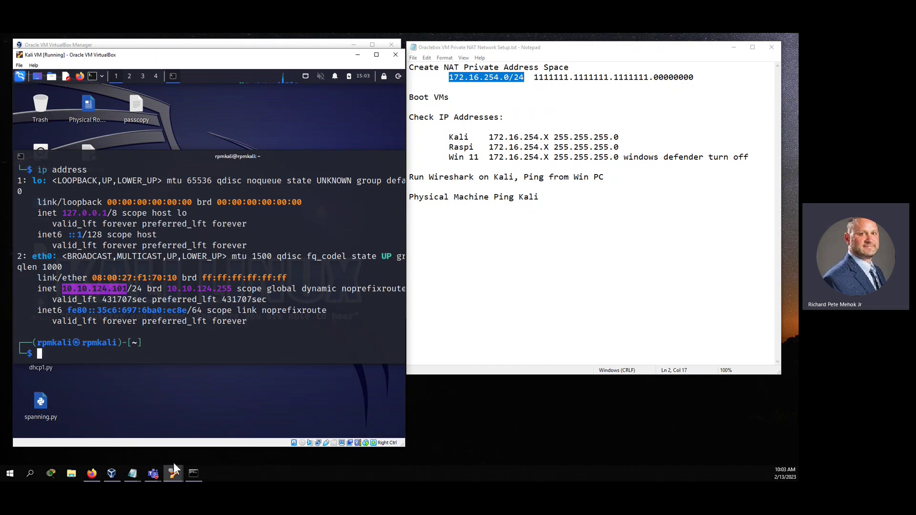
- Switch to the Windows VM, run ipconfig/all in its command prompt and mark the IPv4 address line
mouse_move(169, 475)
left_click(191, 453)
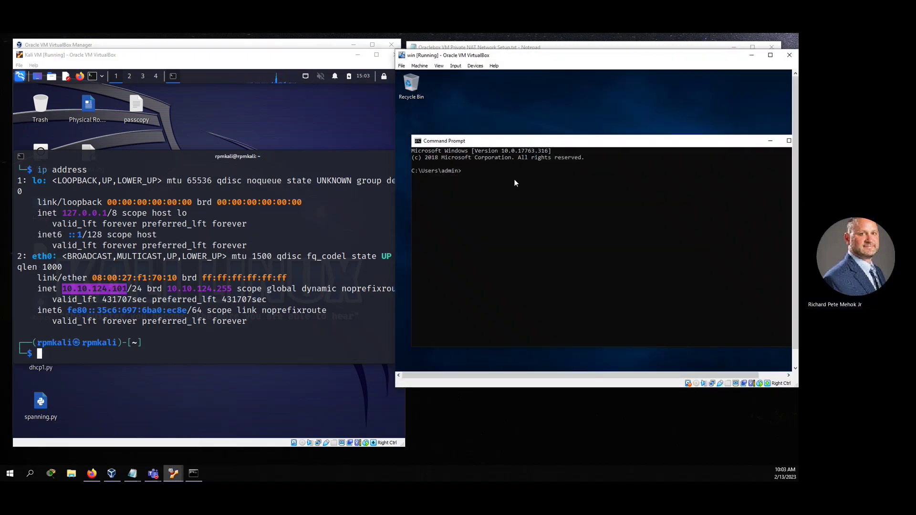
type("ipconf")
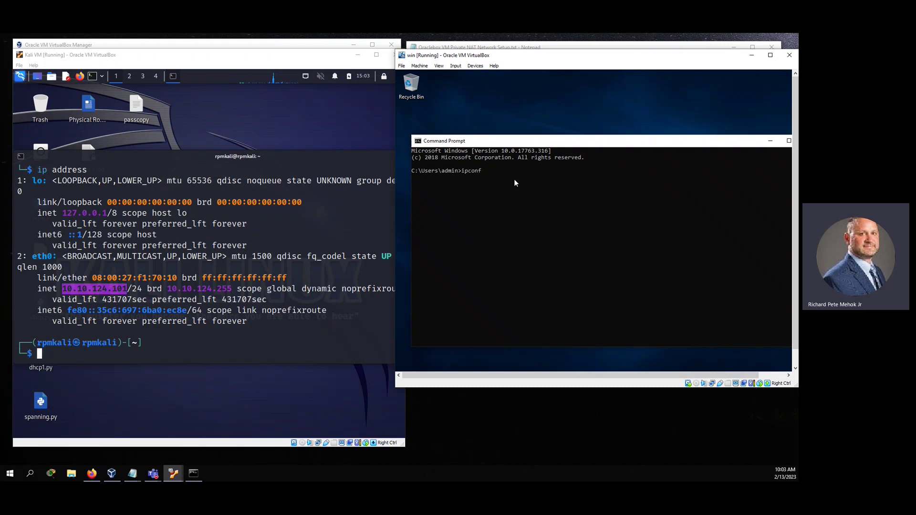
type("ig/all")
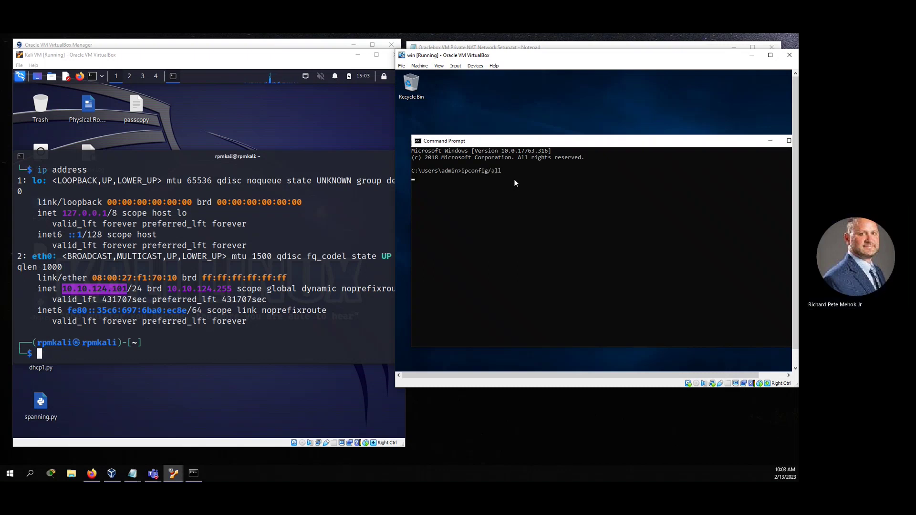
key("Return")
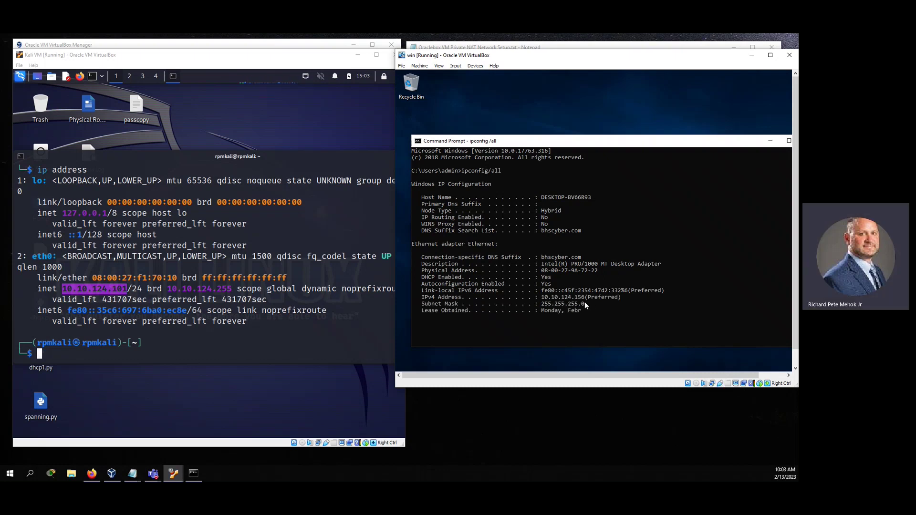
left_click(534, 297)
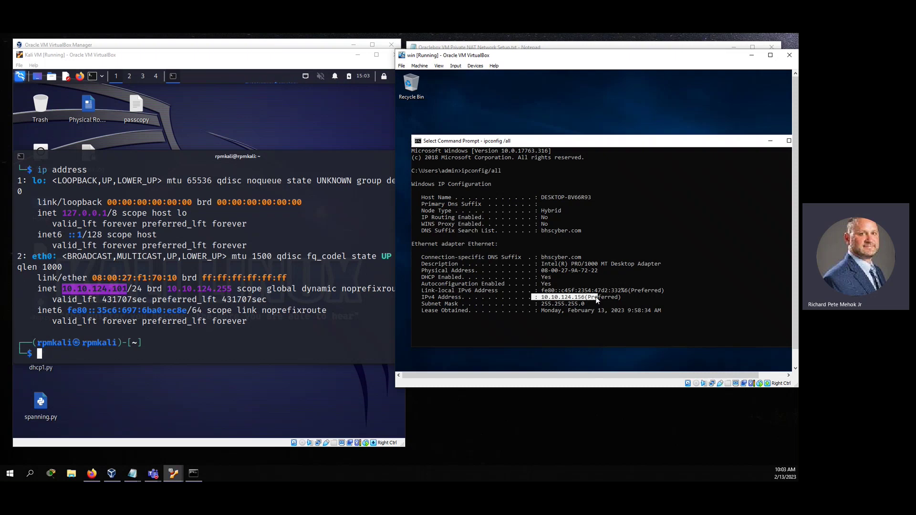
- Switch to the host's Command Prompt, run ipconfig/all and make the window taller to read the output
left_click(575, 408)
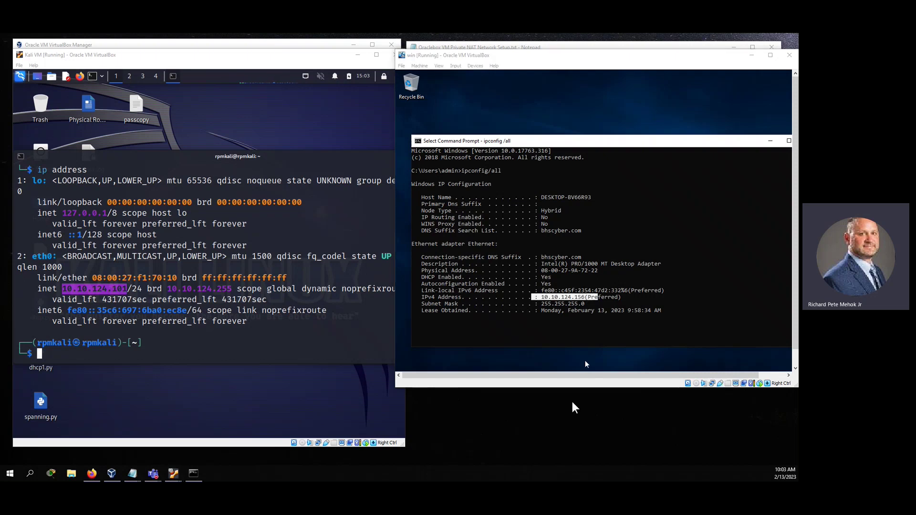
left_click(196, 476)
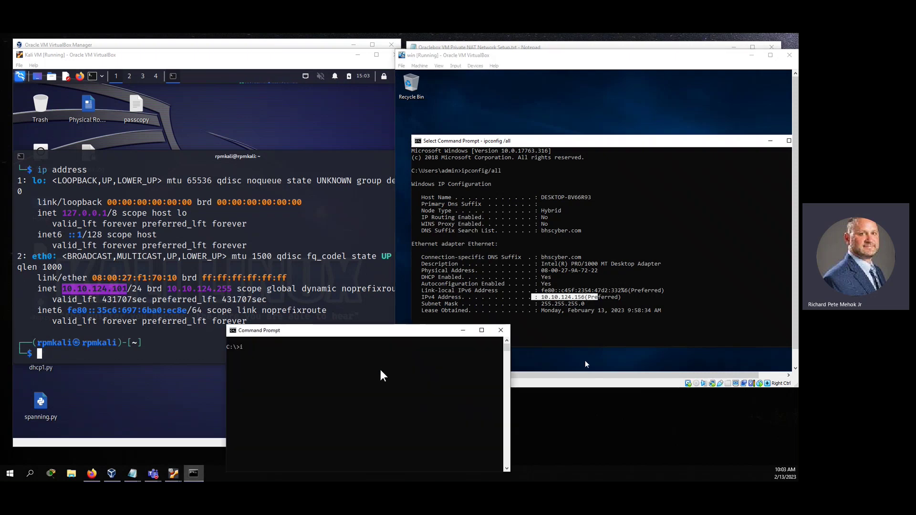
type("ipconfig /all")
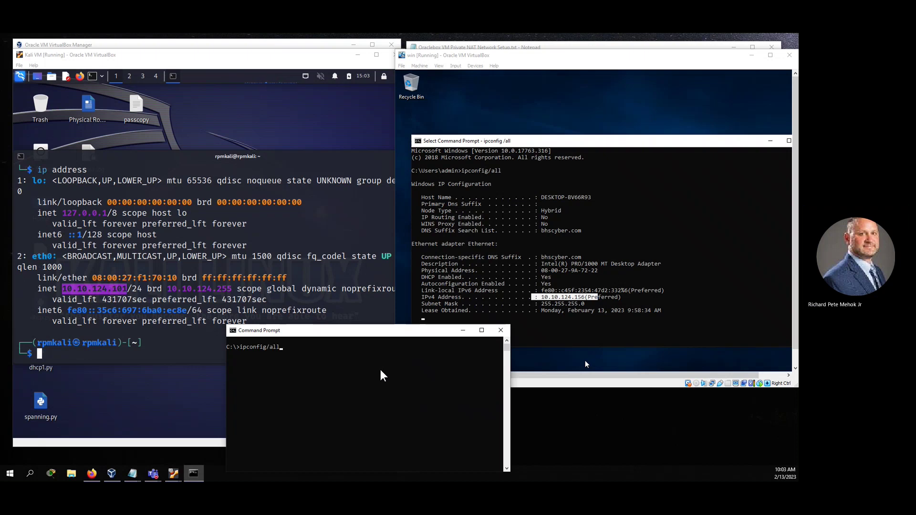
key("Return")
scroll(382, 377, "up", 2)
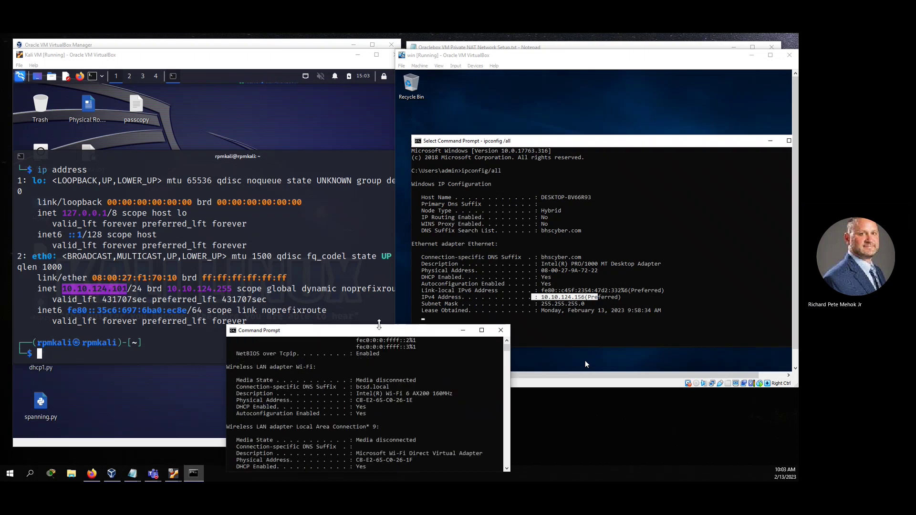
left_click_drag(379, 325, 377, 258)
scroll(359, 352, "up", 8)
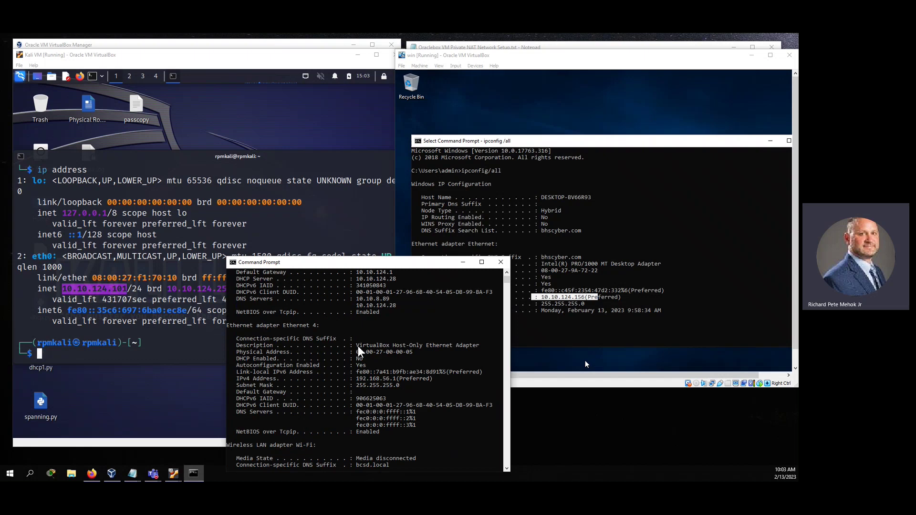
- Mark the VirtualBox Host-Only adapter's description and the Ethernet adapter's heading in the host's ipconfig output
scroll(358, 352, "down", 3)
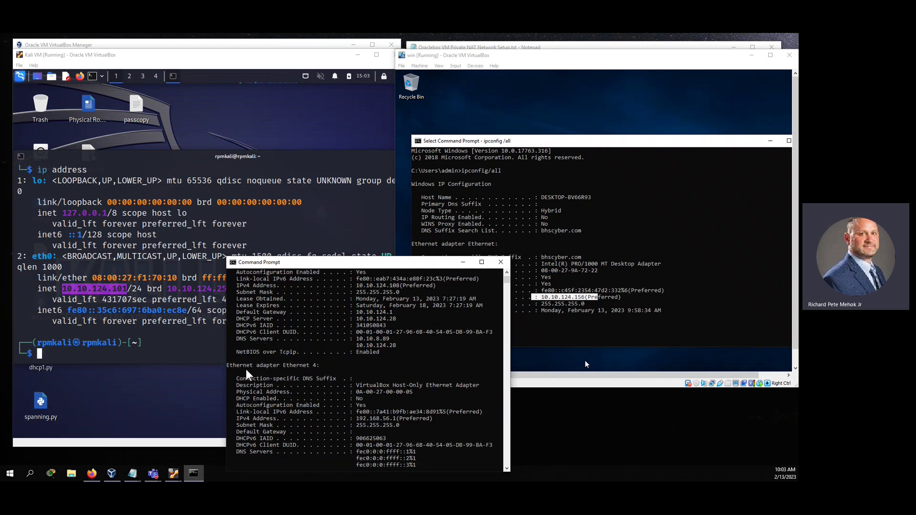
left_click_drag(229, 367, 435, 387)
left_click(364, 385)
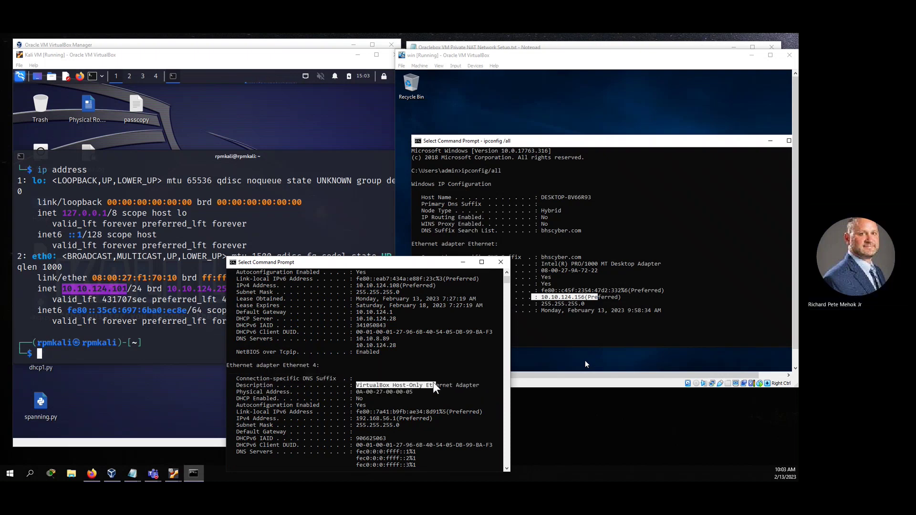
scroll(433, 389, "up", 3)
left_click_drag(228, 292, 326, 295)
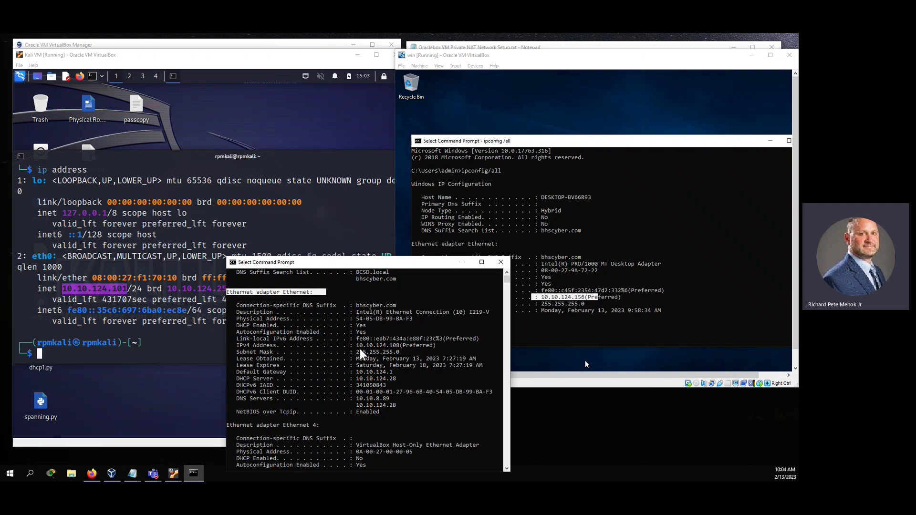
- Mark the Ethernet adapter's IPv4 address in the host's ipconfig output and minimize the host's Command Prompt
left_click(355, 346)
left_click_drag(358, 345, 404, 345)
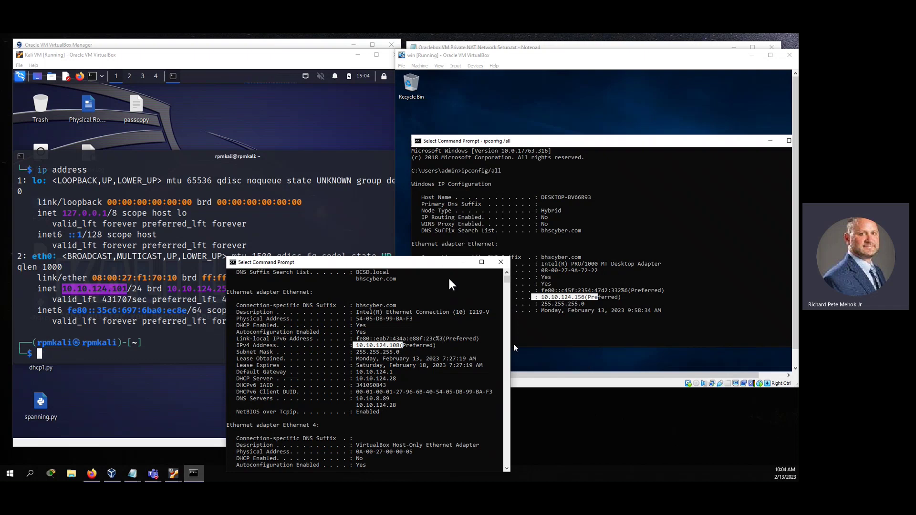
left_click(374, 331)
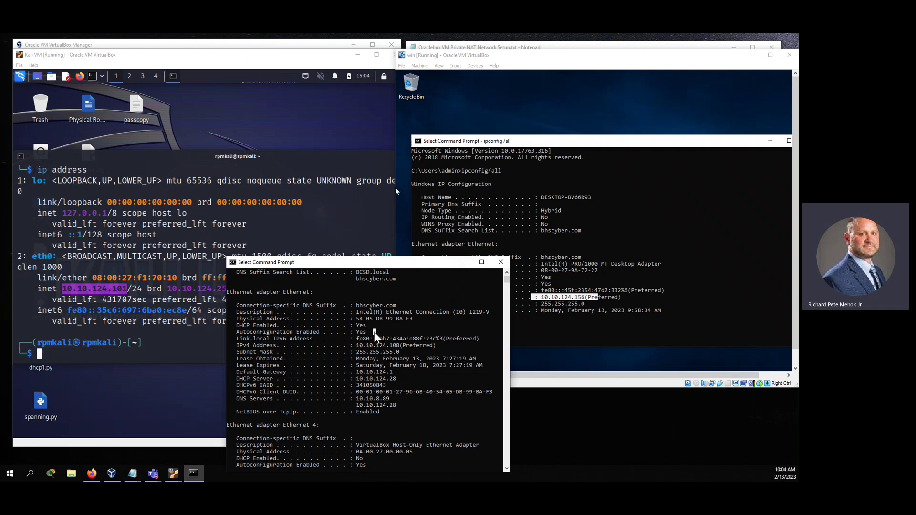
left_click(462, 262)
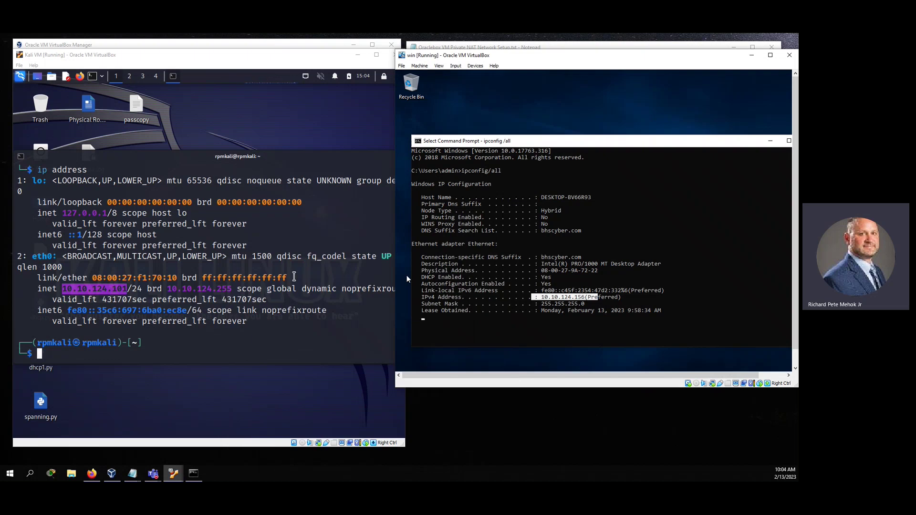
- Bring VirtualBox Manager forward with Kali VM selected, and reposition and enlarge the win VM's window to reveal the guest taskbar
mouse_move(153, 477)
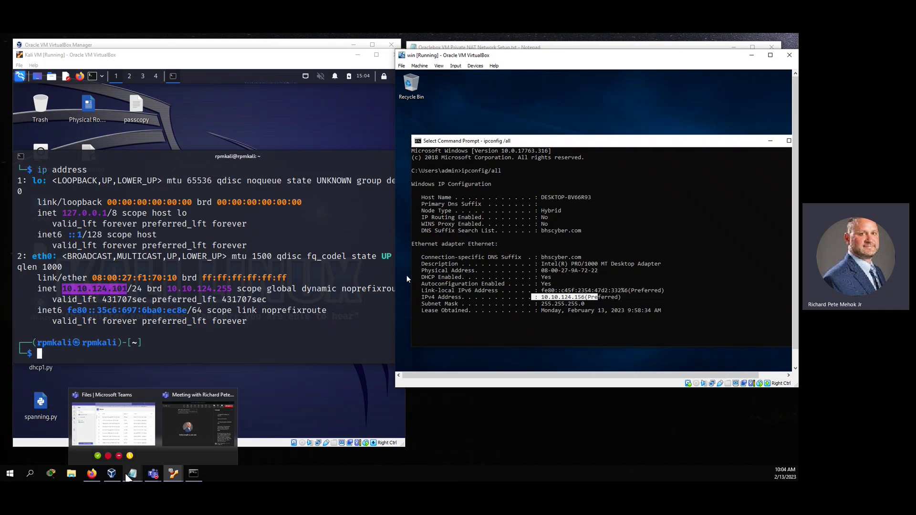
left_click(112, 476)
left_click(50, 95)
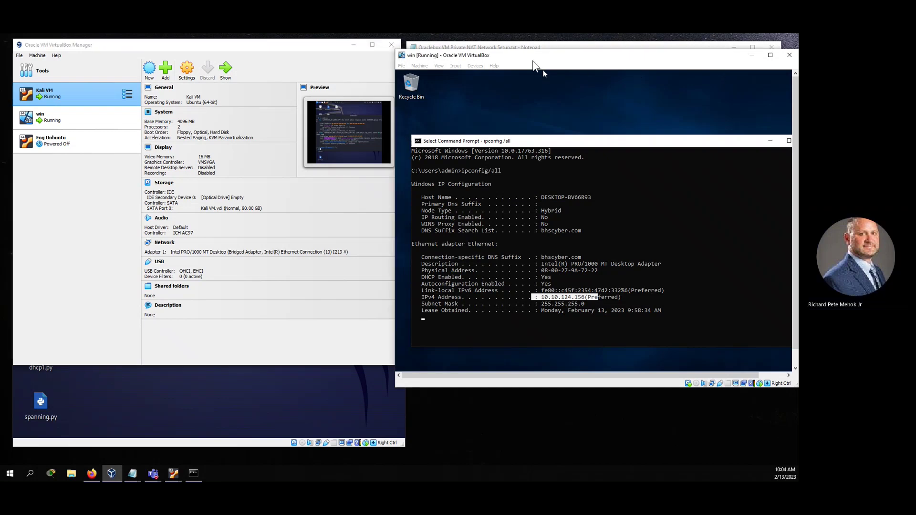
left_click_drag(538, 68, 404, 72)
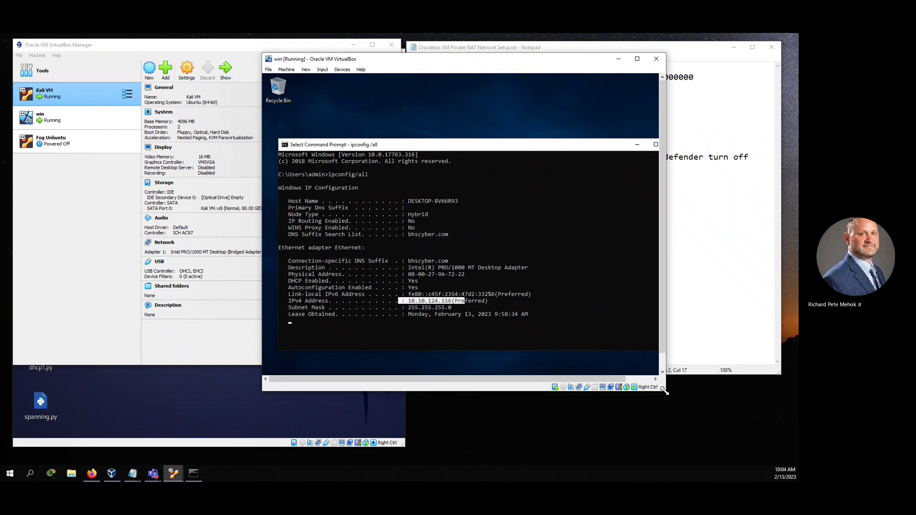
left_click_drag(665, 391, 725, 398)
- Shut down the Windows VM and the Kali VM from within their guest systems
left_click(284, 371)
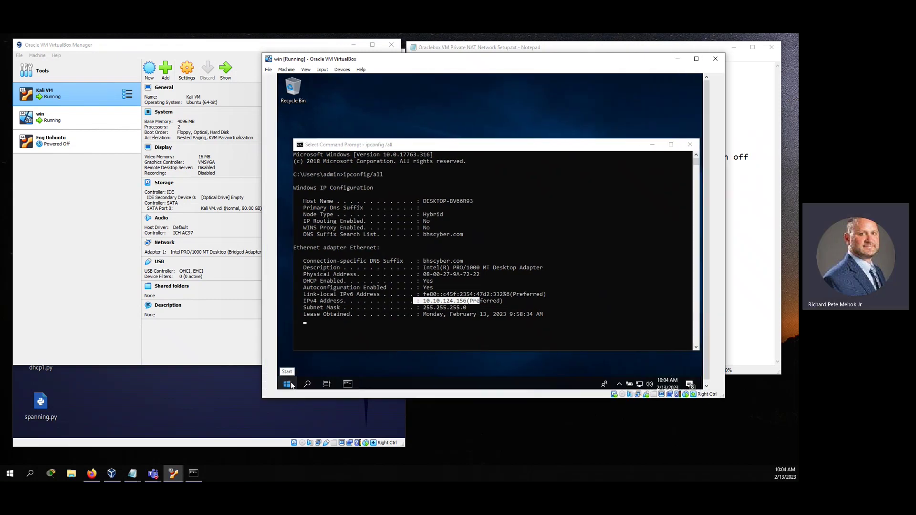
right_click(293, 384)
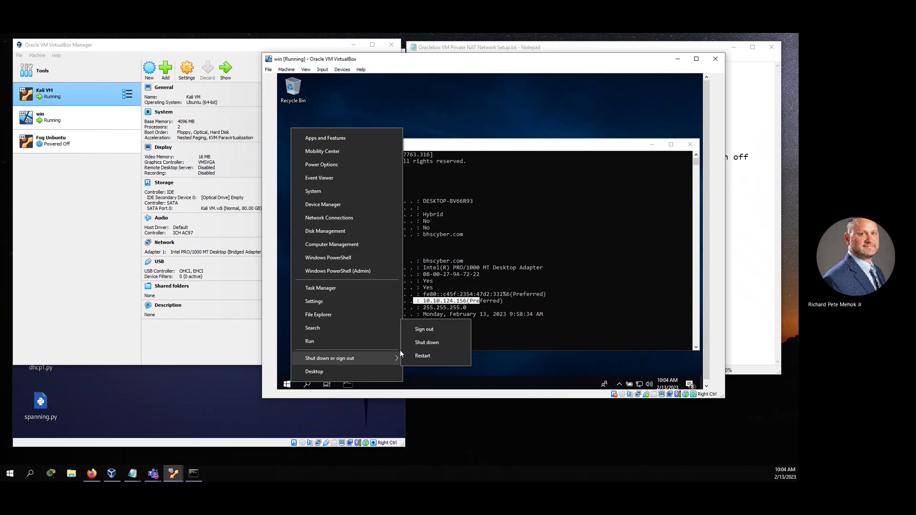
left_click(431, 343)
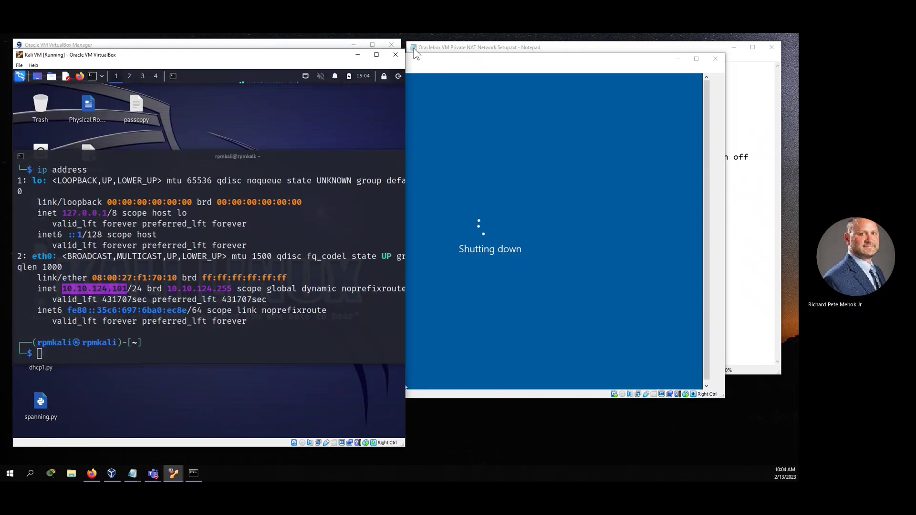
left_click(398, 78)
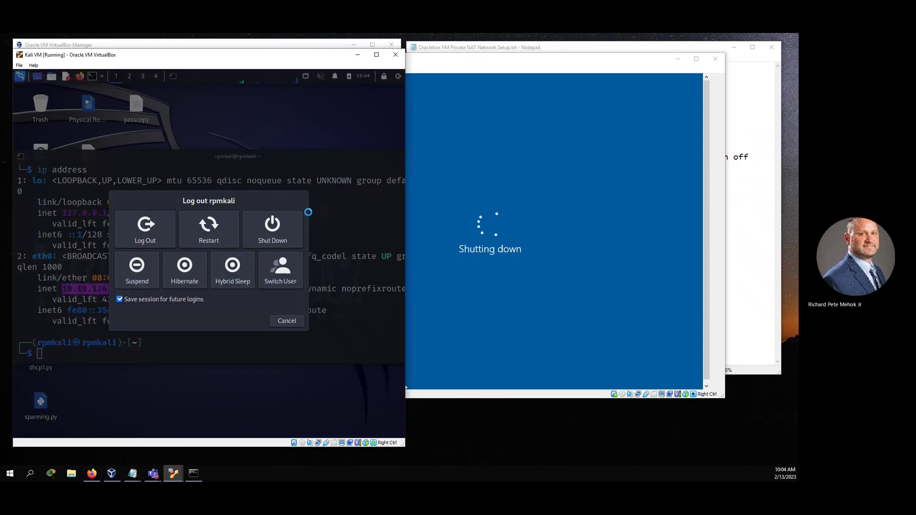
left_click(282, 222)
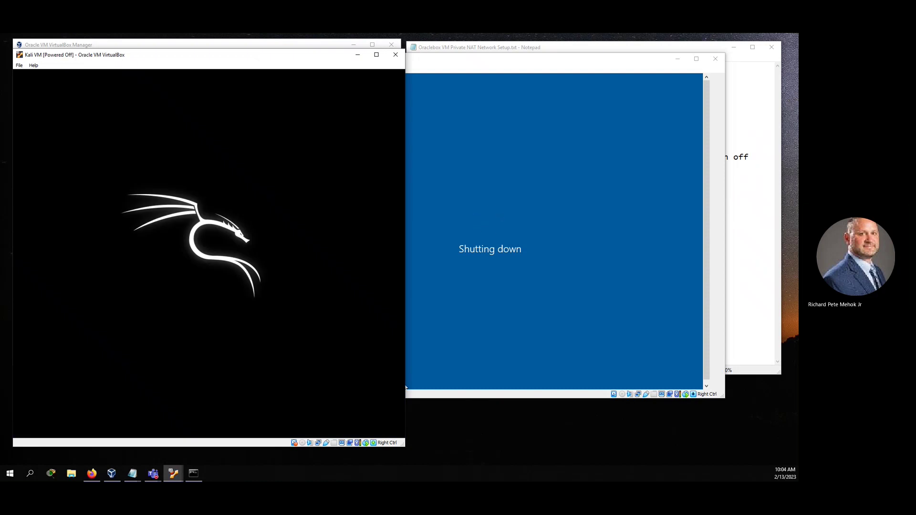
- Attach the Kali VM's network Adapter 1 to the NAT Network Private1, save the settings and start the VM
mouse_move(150, 469)
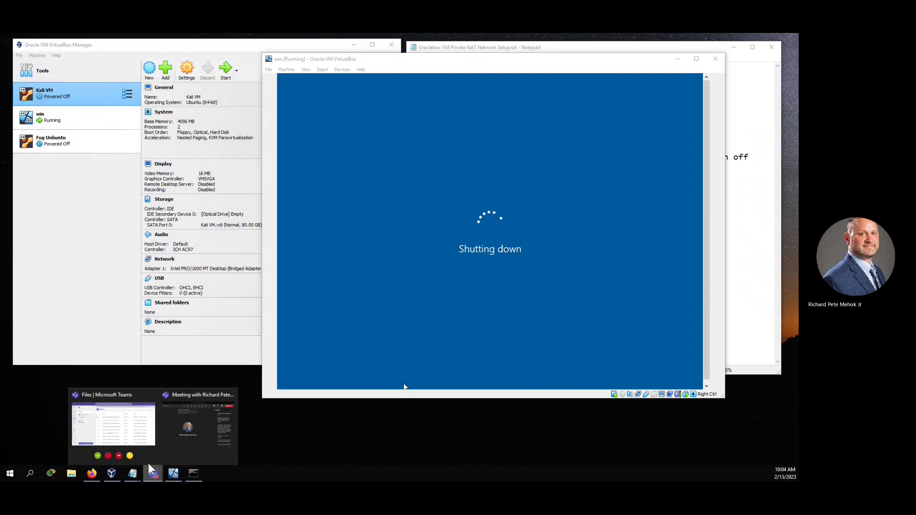
left_click(72, 182)
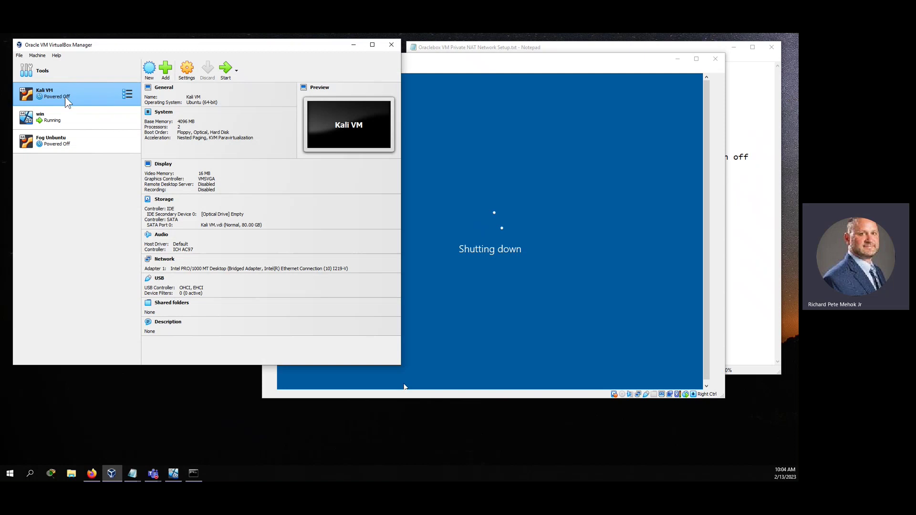
left_click(188, 72)
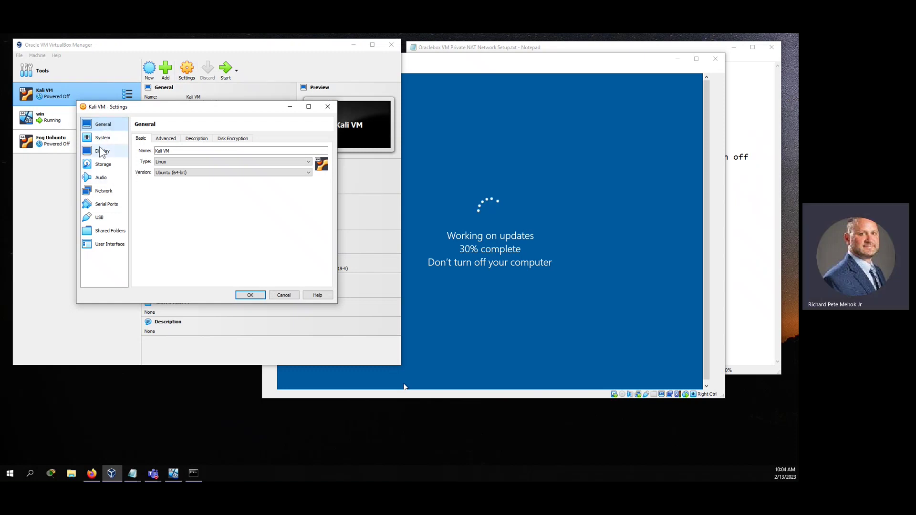
left_click(103, 191)
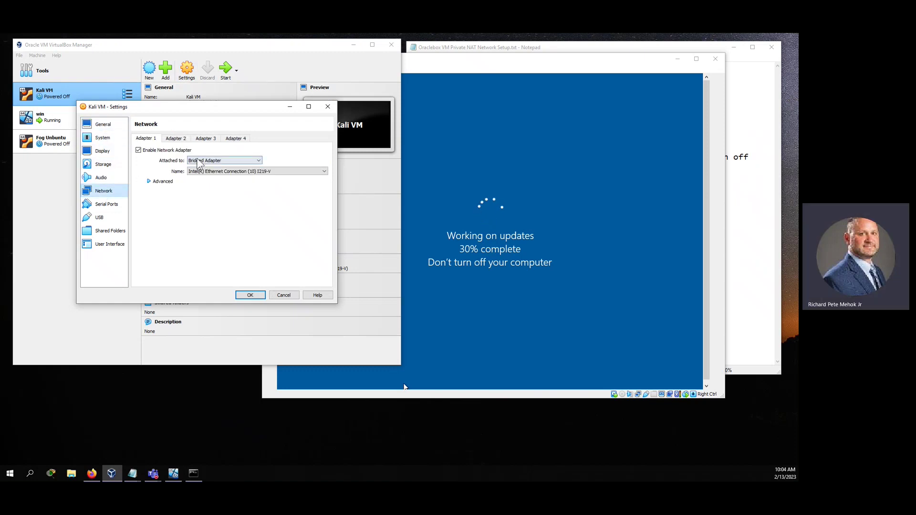
left_click(224, 161)
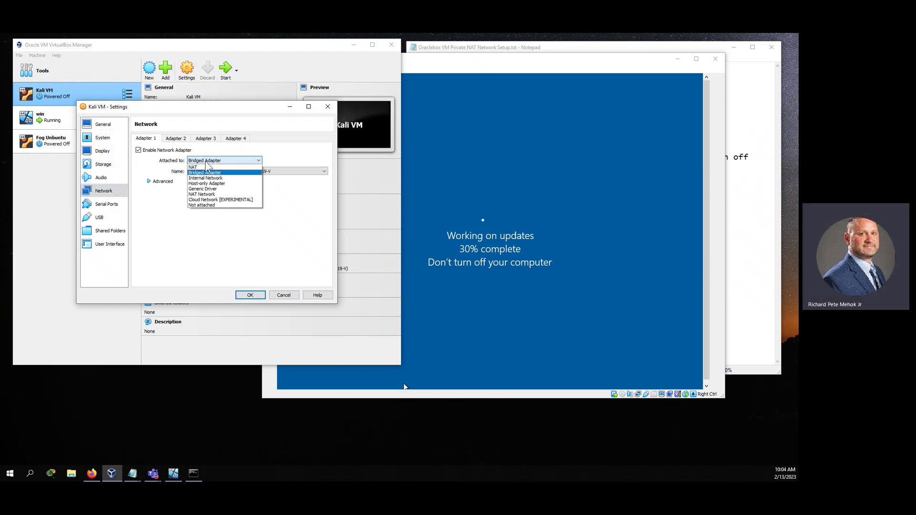
left_click(219, 195)
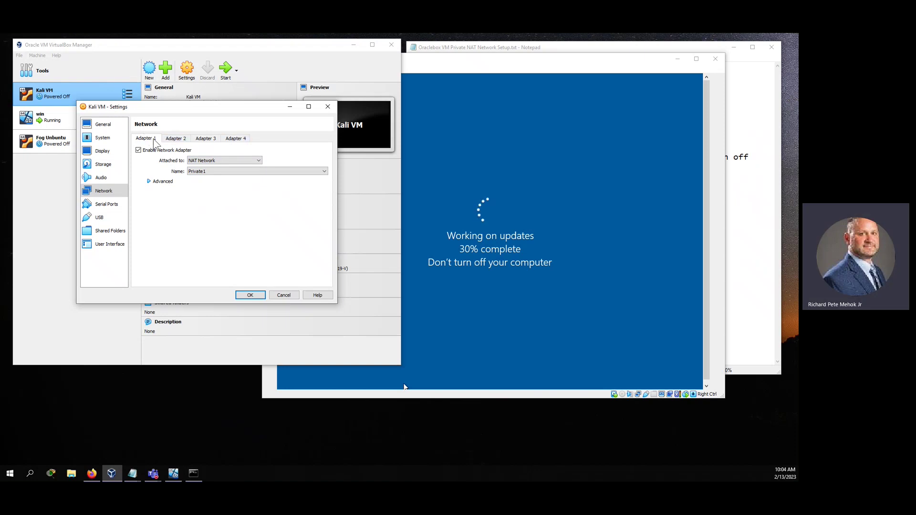
left_click(148, 181)
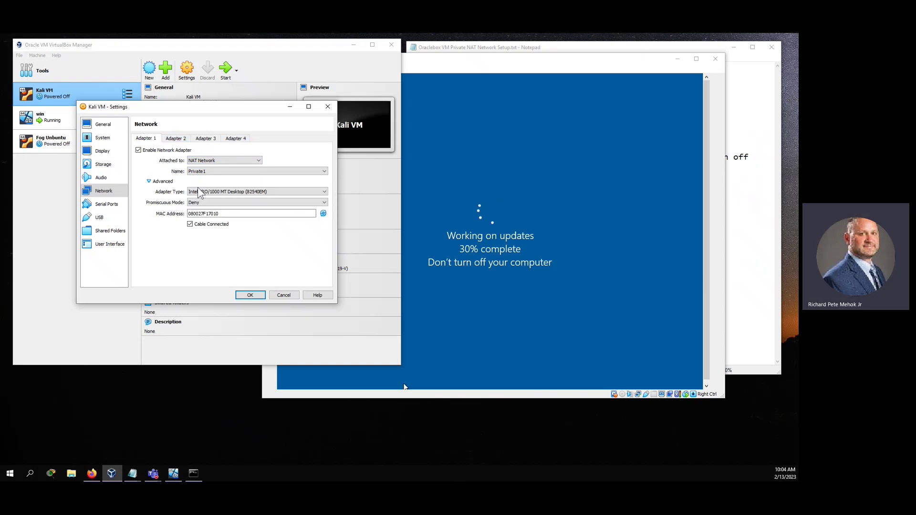
left_click(148, 181)
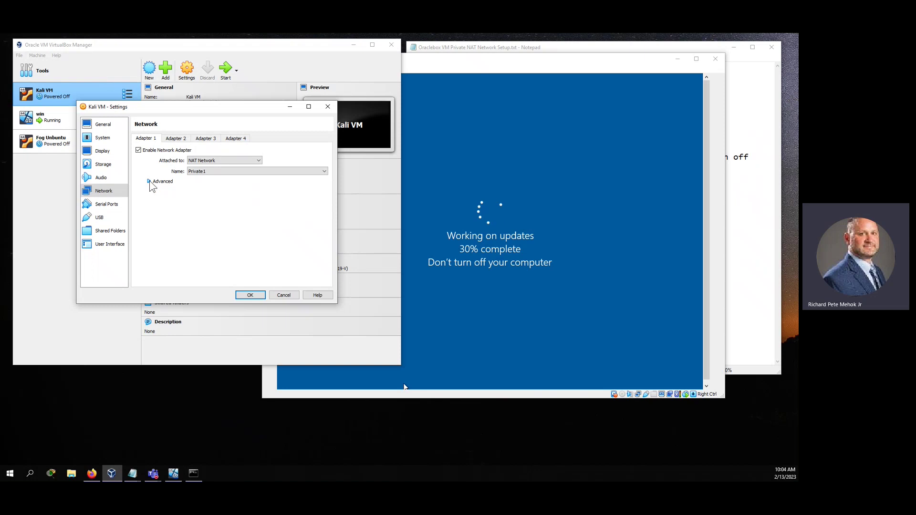
left_click(250, 295)
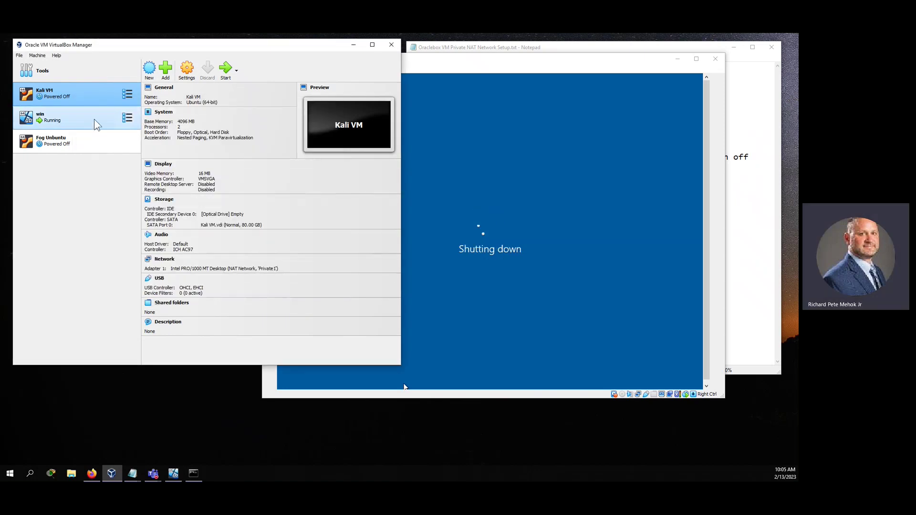
left_click(224, 69)
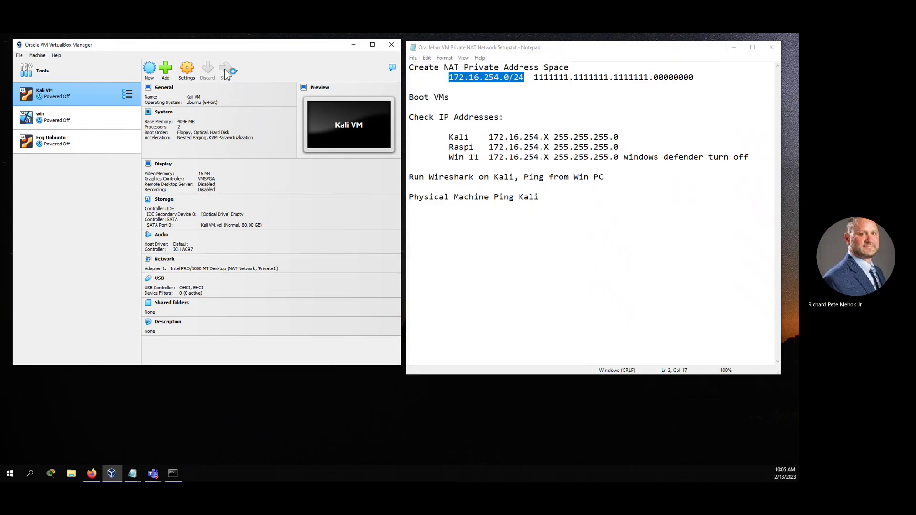
- Attach the win VM's network Adapter 1 to the NAT Network Private1, save the settings and start the VM
left_click(57, 120)
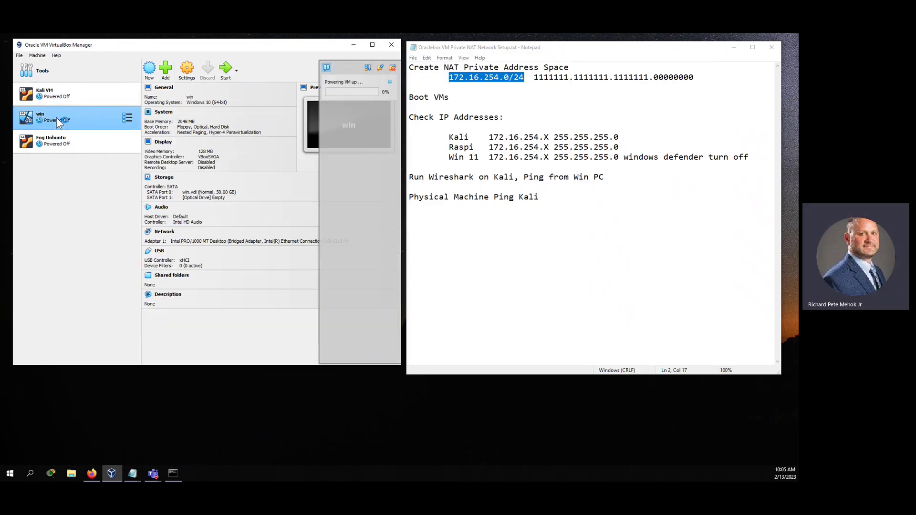
left_click(189, 72)
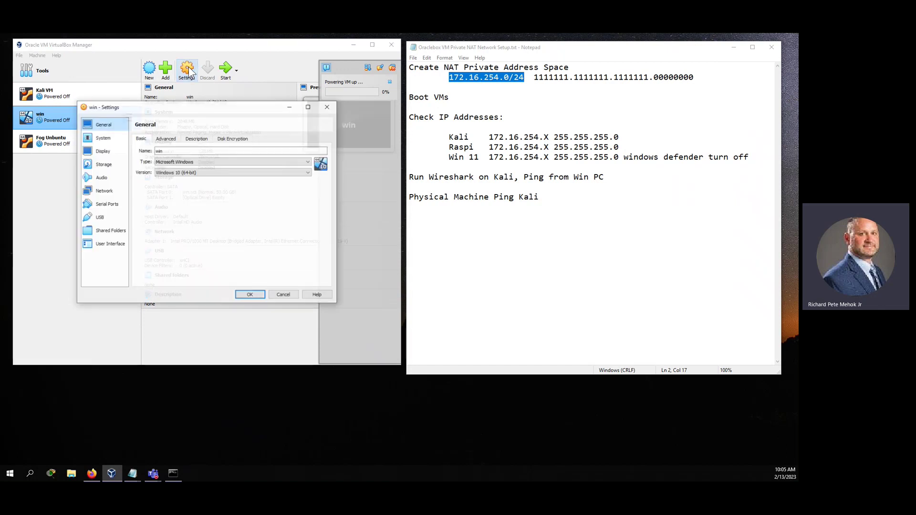
left_click(104, 191)
left_click(208, 161)
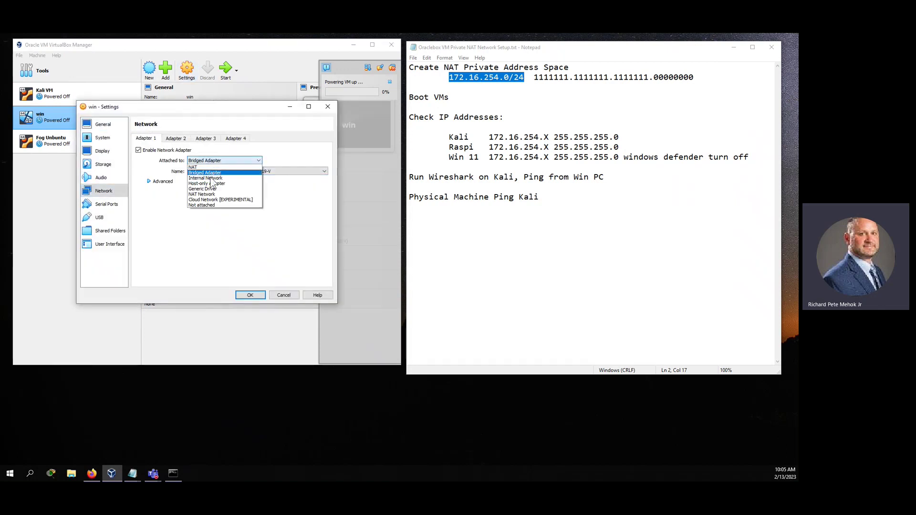
left_click(214, 198)
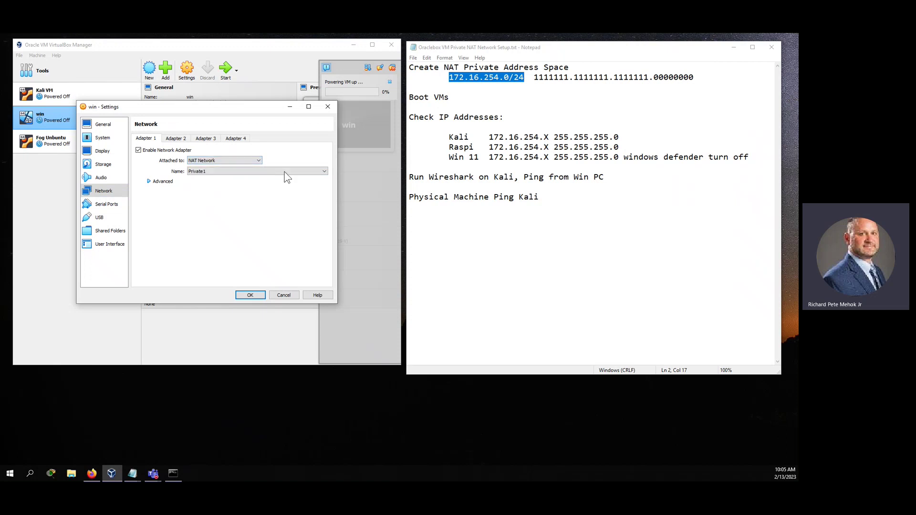
left_click(250, 295)
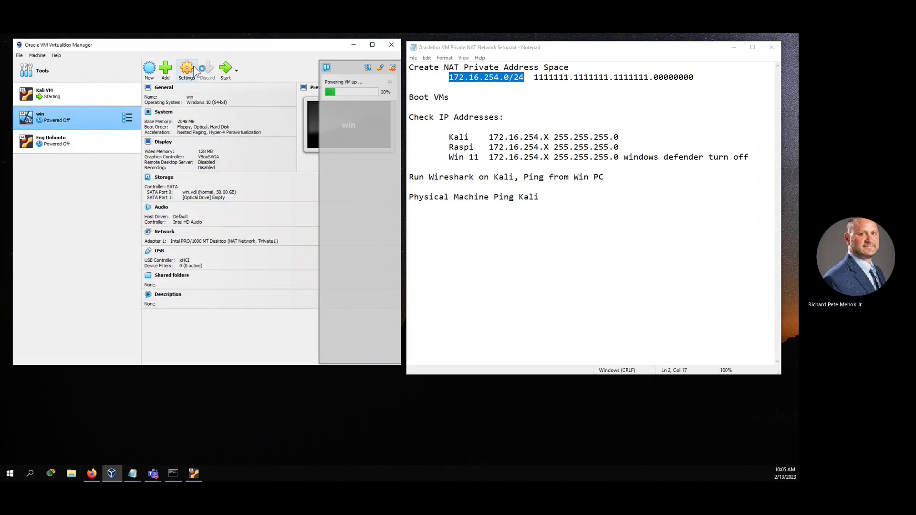
left_click(226, 73)
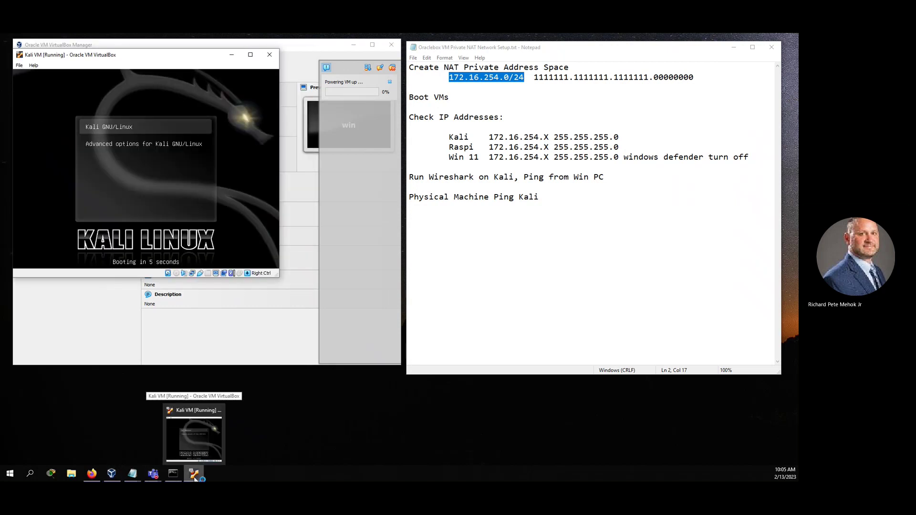
- Move the booting win VM's window over the Notepad notes and place the text cursor after the Kali address in the notes
left_click(195, 477)
left_click(195, 478)
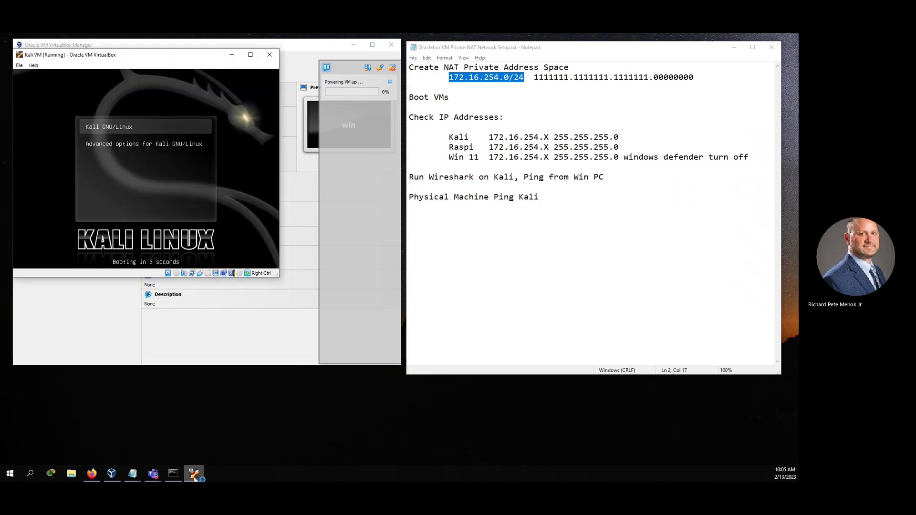
mouse_move(153, 475)
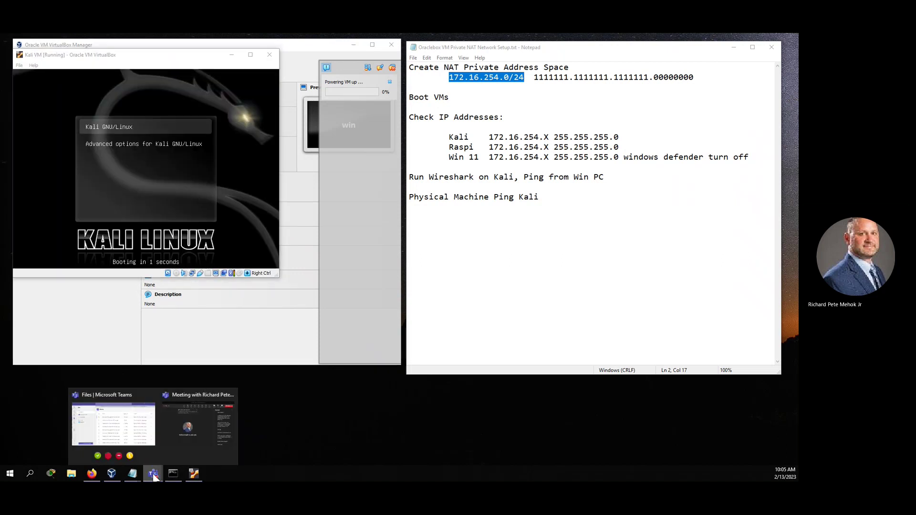
left_click(112, 474)
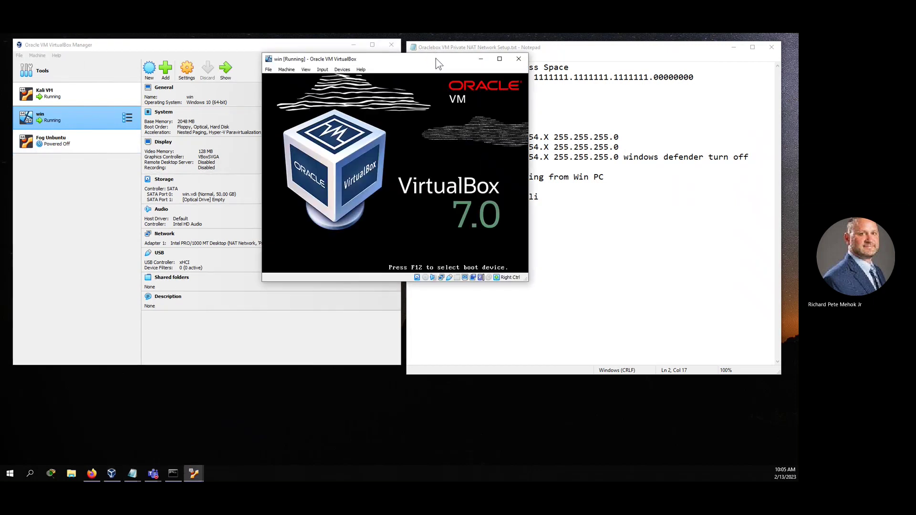
left_click_drag(436, 58, 680, 70)
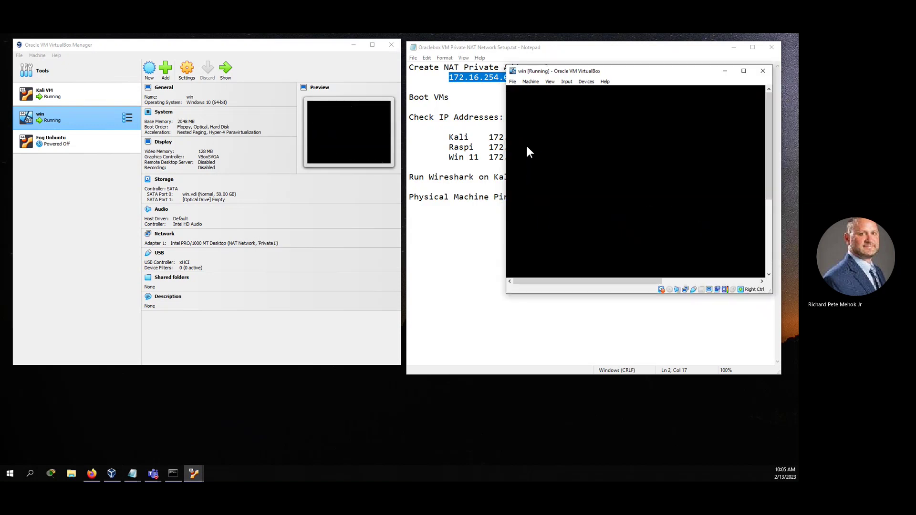
left_click(462, 171)
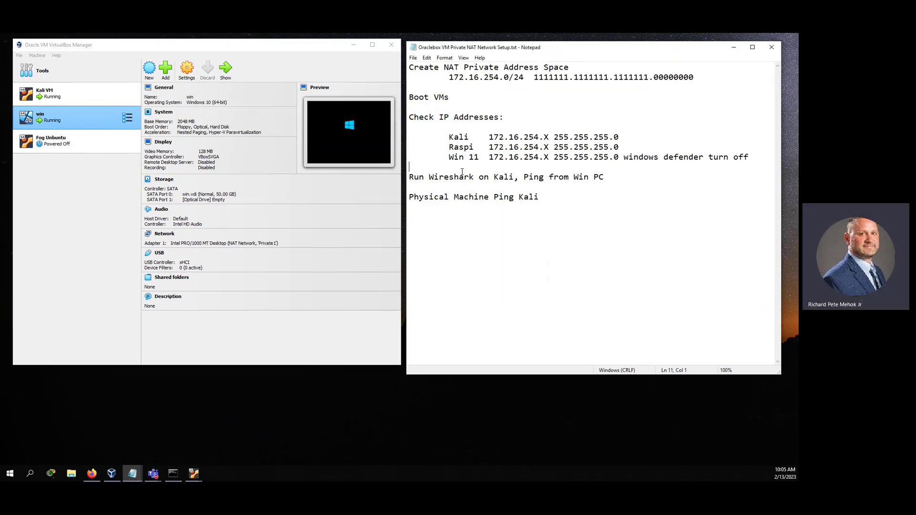
left_click(550, 138)
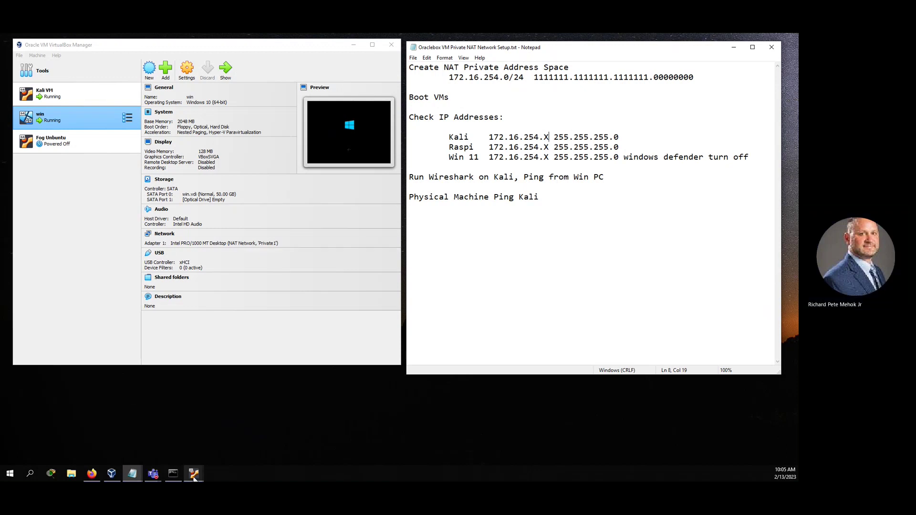
- Bring up the Kali VM and log in with the account's user name and password
mouse_move(194, 477)
left_click(164, 438)
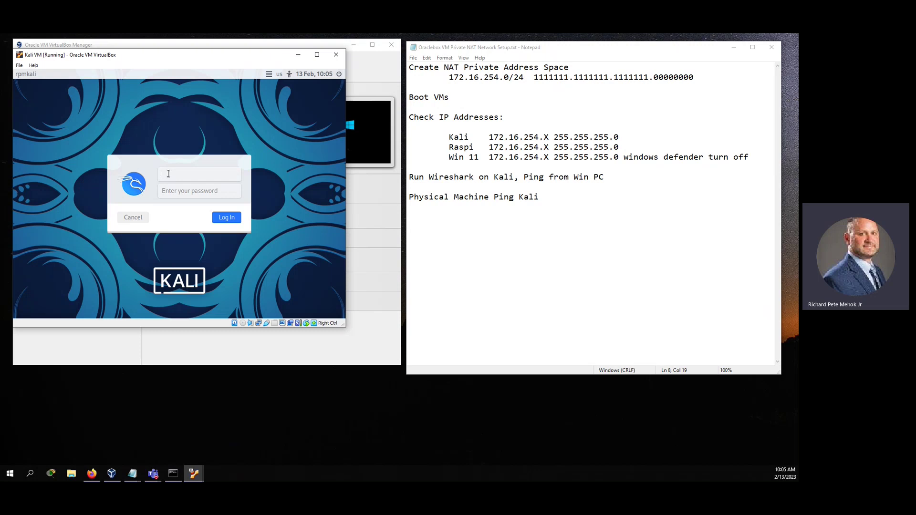
type("rpmk")
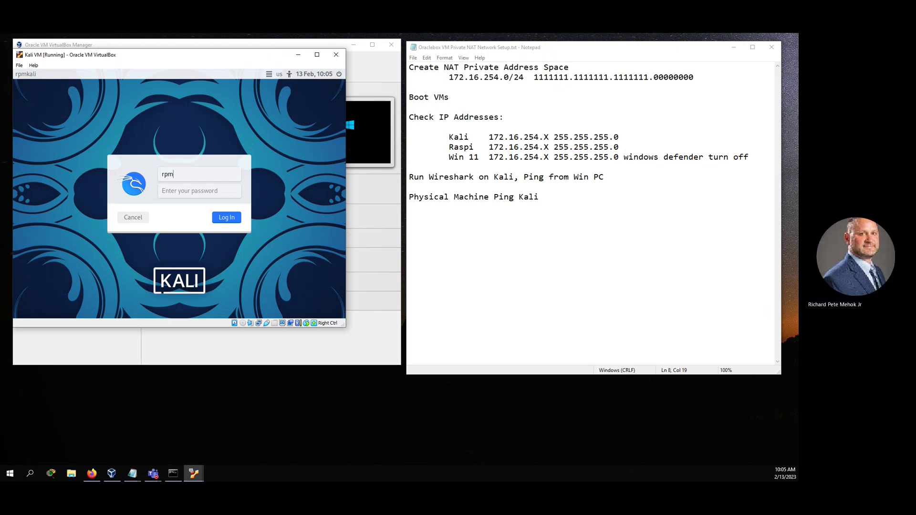
key("BackSpace")
key("BackSpace")
key("BackSpace")
type("rpmkali")
key("Return")
type("••••••••••")
key("Return")
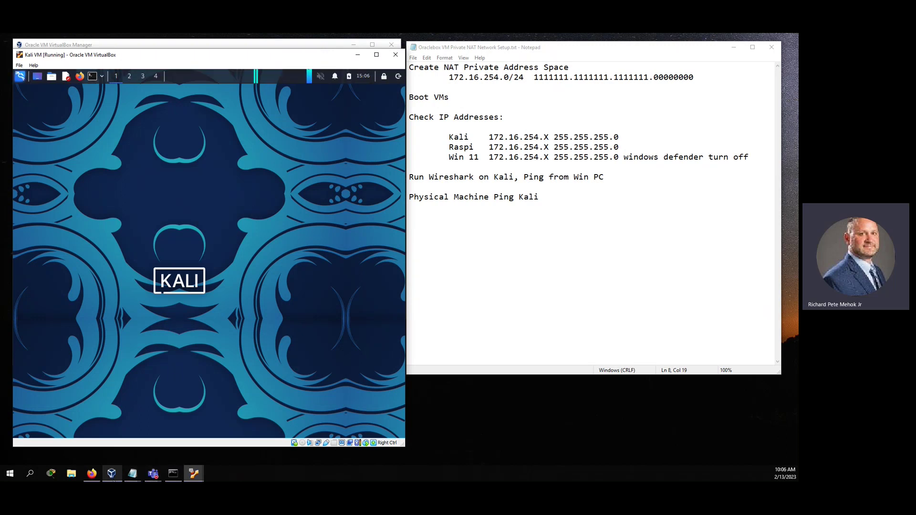
- Return to the VM list and show the running win VM's window to check its startup
left_click(202, 408)
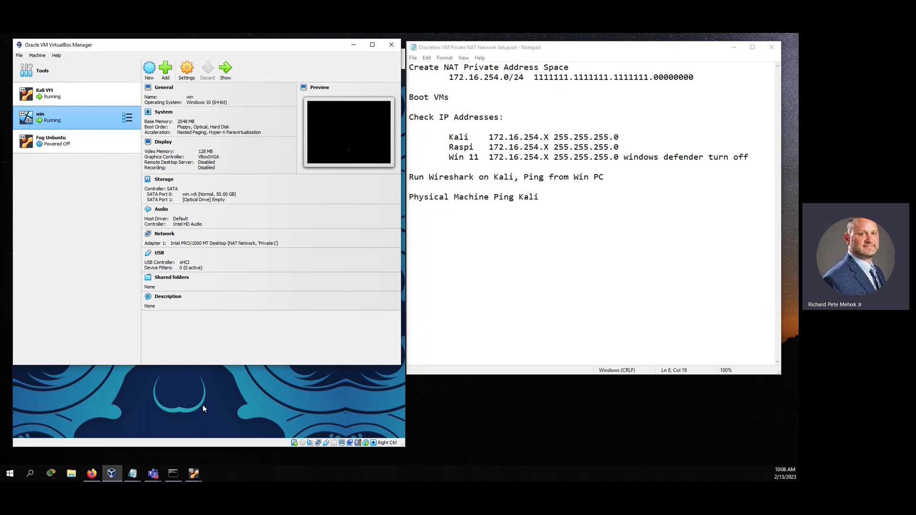
left_click(64, 95)
left_click(96, 115)
left_click(224, 69)
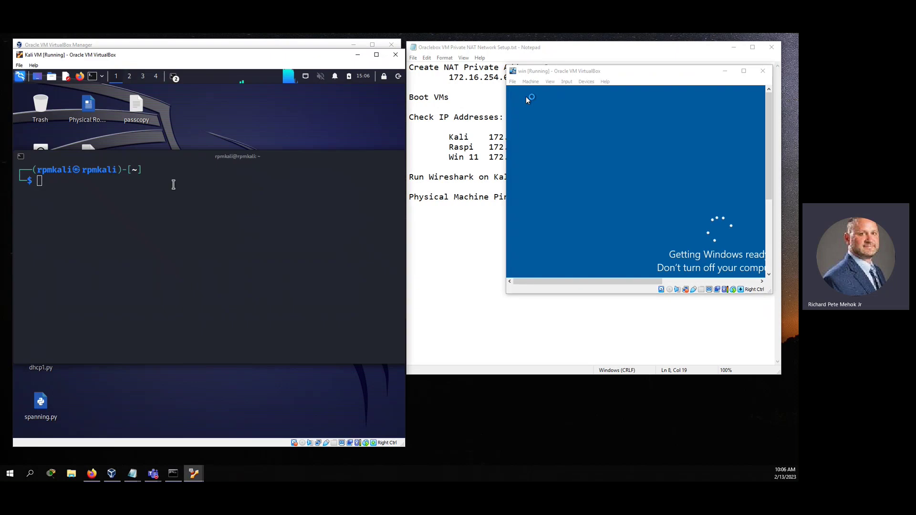
- Run ip address in a Kali VM terminal and highlight the IPv4 address of eth0
type("ip address")
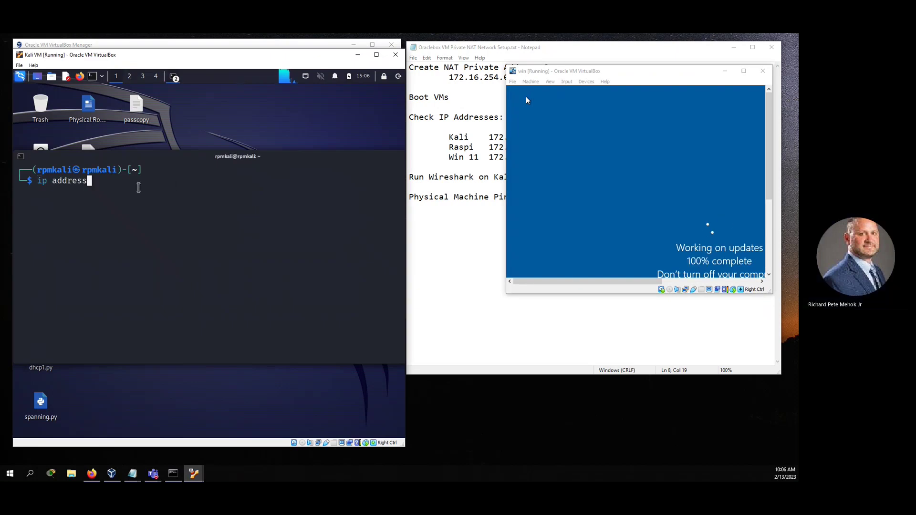
key("Return")
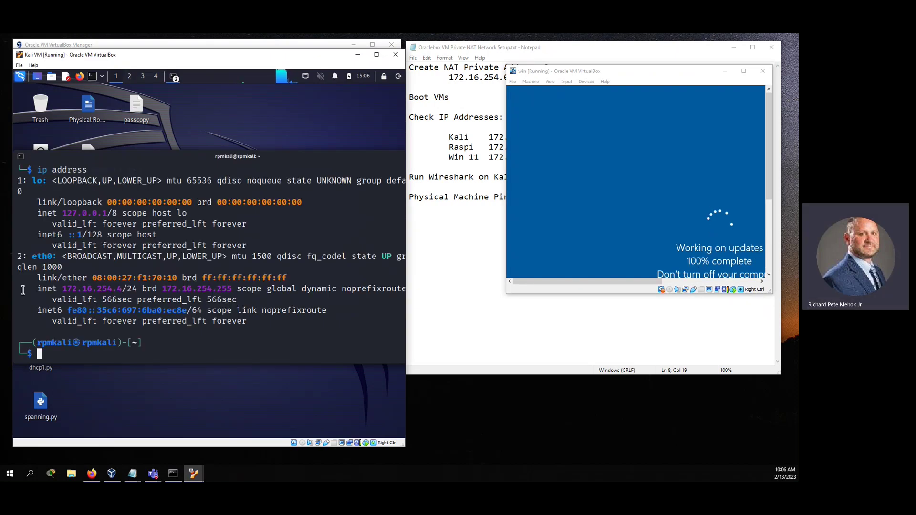
left_click_drag(55, 289, 126, 293)
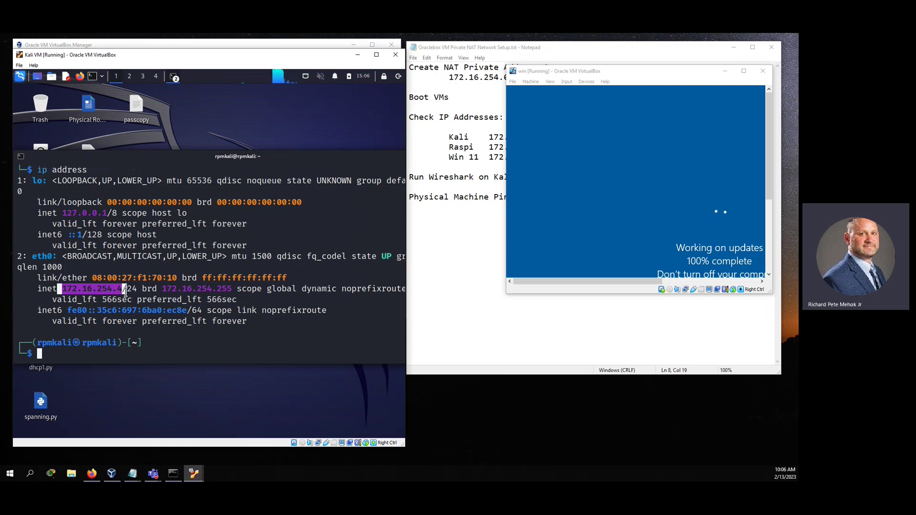
left_click(125, 293)
- Replace the X in the Kali entry of the notes with 4, making the address 172.16.254.4
left_click(548, 137)
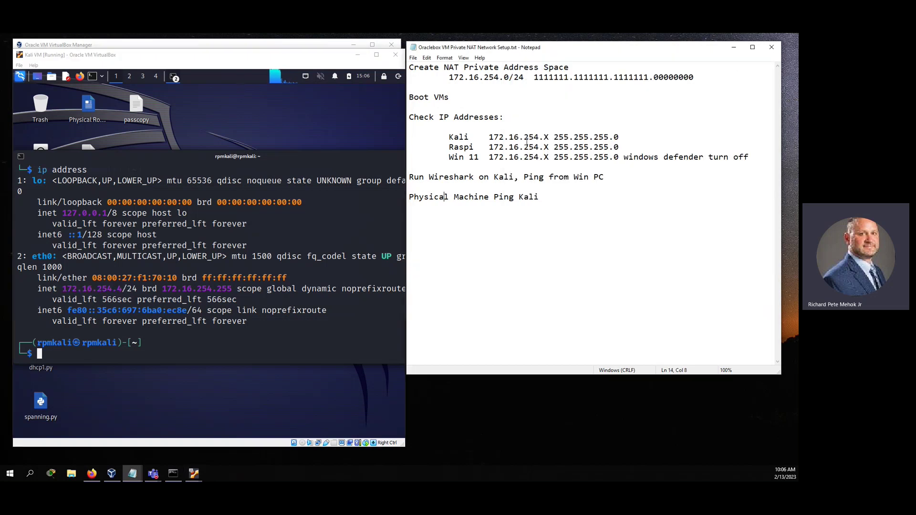
key("BackSpace")
type("4")
- Launch Wireshark from the Kali terminal with sudo wireshark and authenticate with the account password
left_click(135, 344)
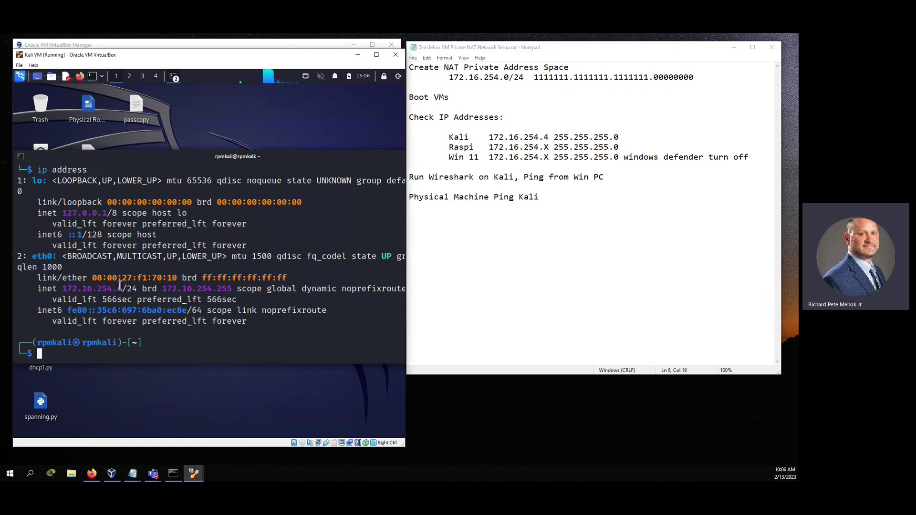
left_click_drag(117, 289, 126, 290)
left_click(77, 283)
type("su")
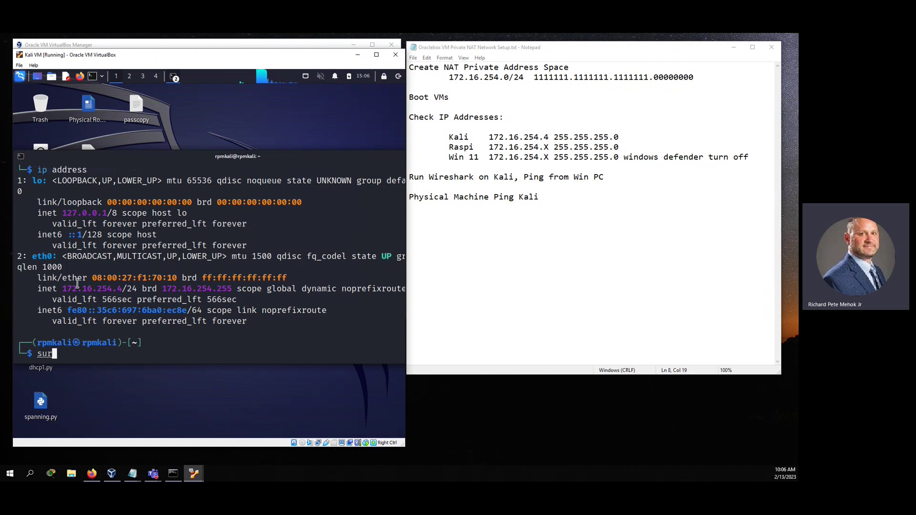
key("Right")
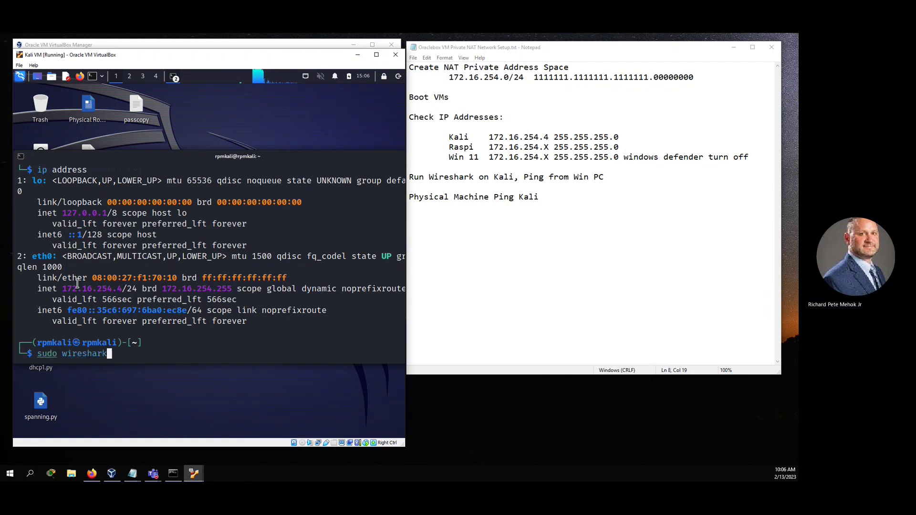
key("Return")
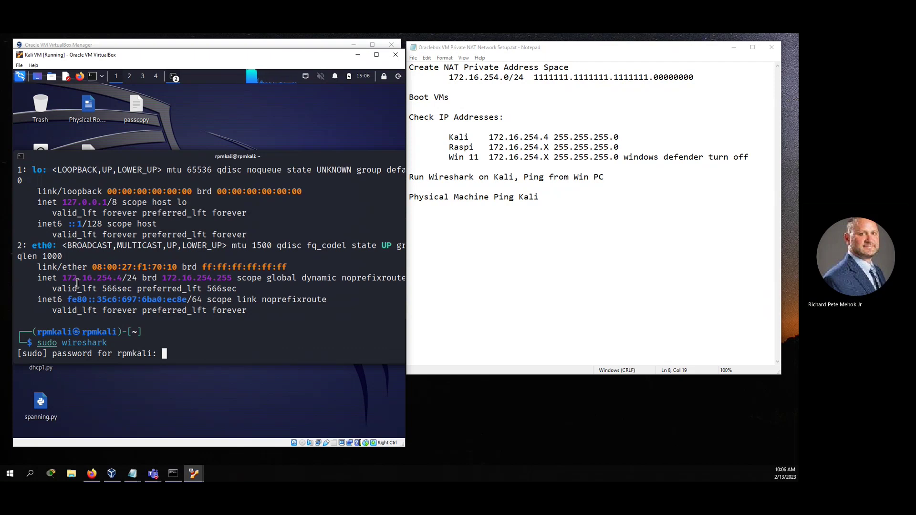
key("Return")
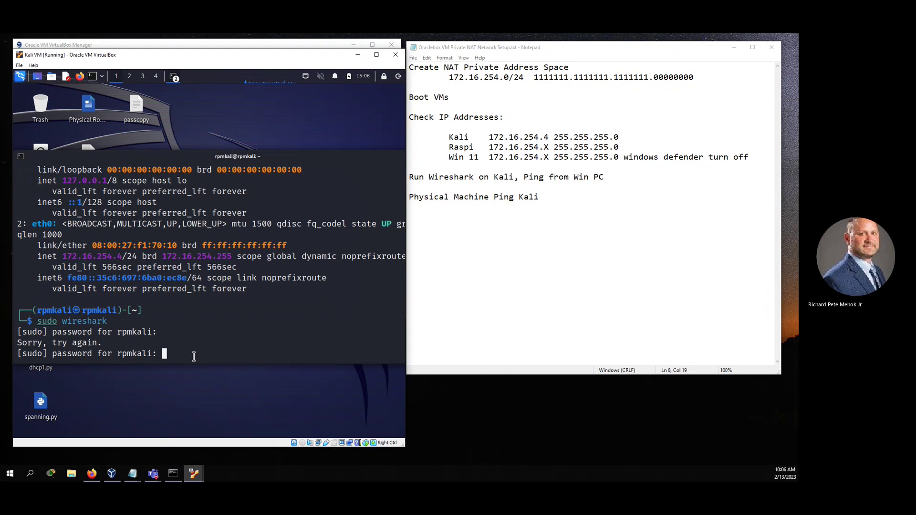
key("Return")
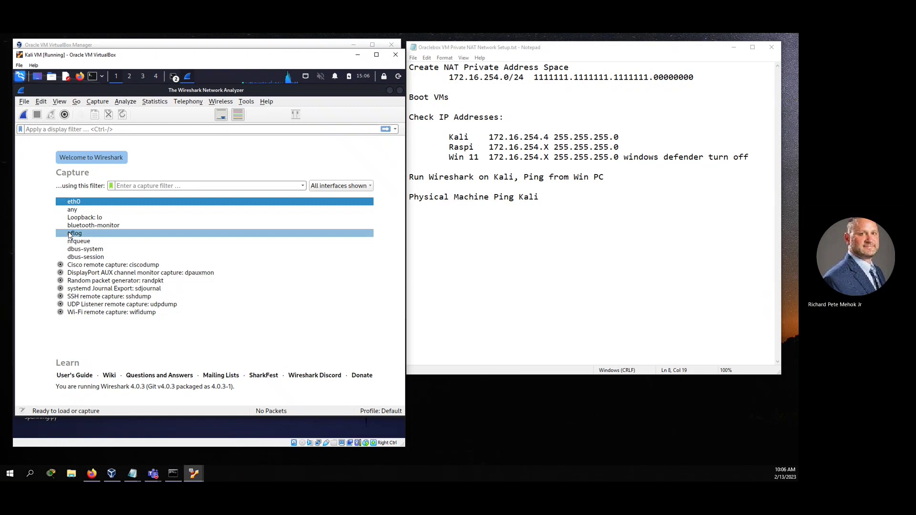
- Start a live Wireshark capture on eth0 and enter icmp as the display filter
double_click(80, 203)
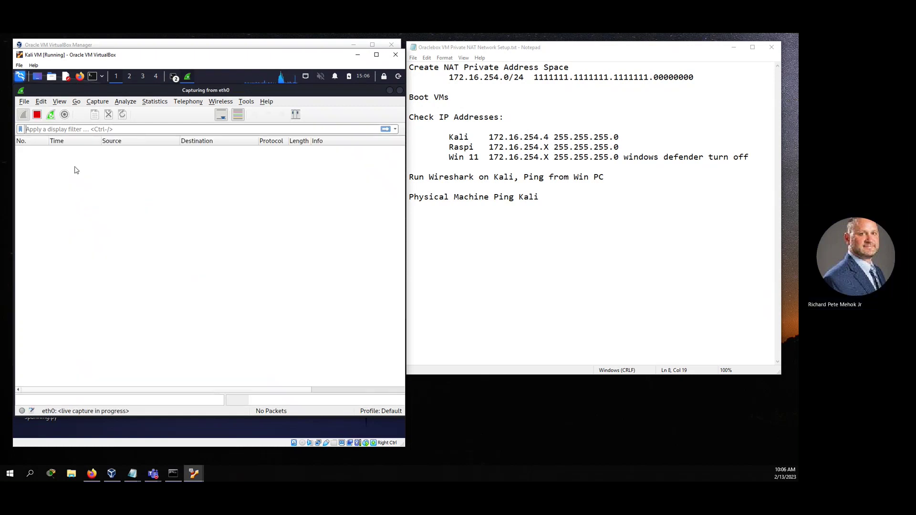
left_click(54, 130)
type("icmp")
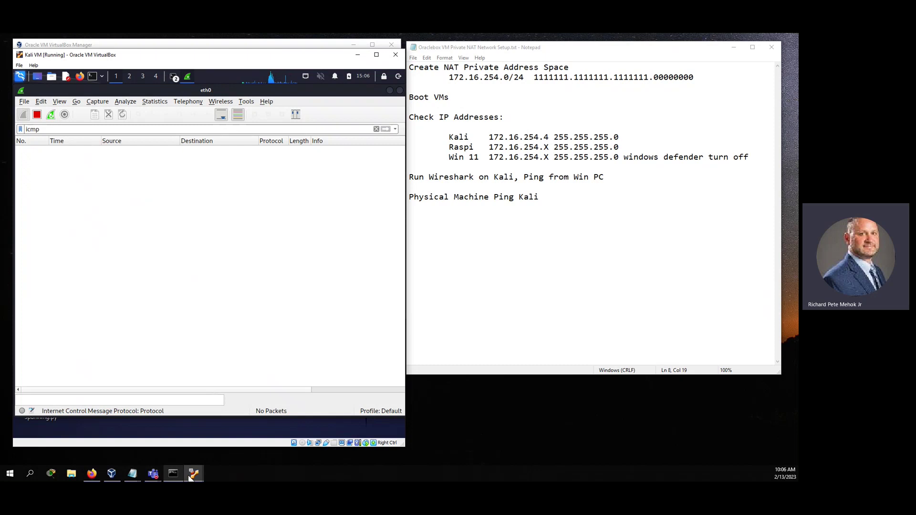
- Bring up the win VM's window, place it beside the Wireshark packet list and enlarge it to fit the guest screen
mouse_move(190, 477)
left_click(221, 437)
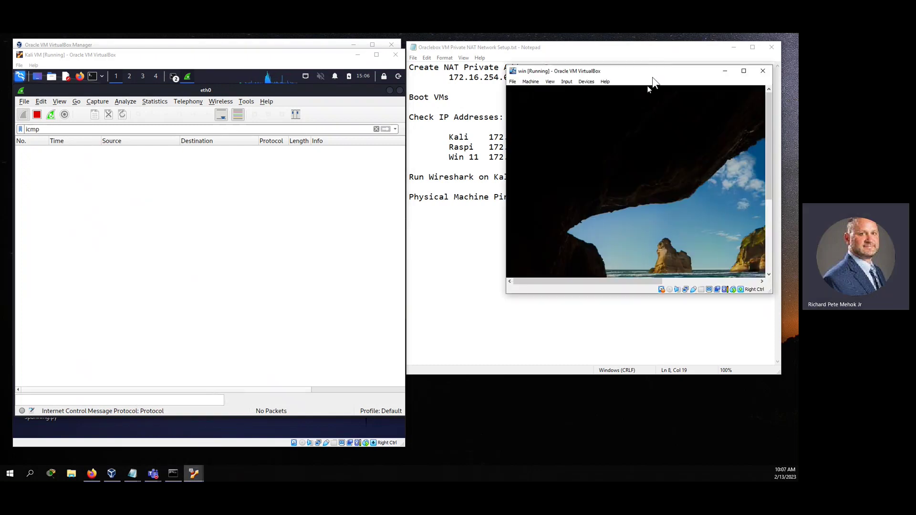
left_click_drag(652, 78, 484, 56)
left_click_drag(607, 270, 744, 391)
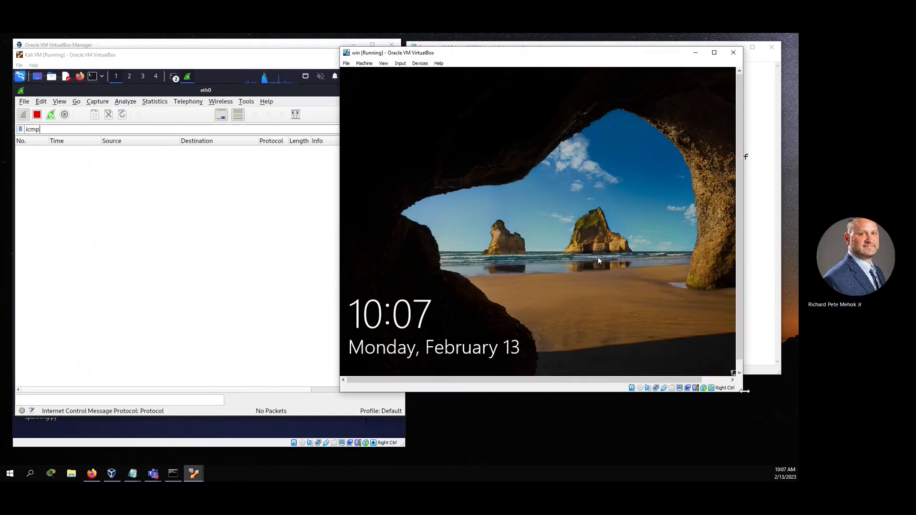
- Log in to the win VM as admin with the account password
left_click(632, 275)
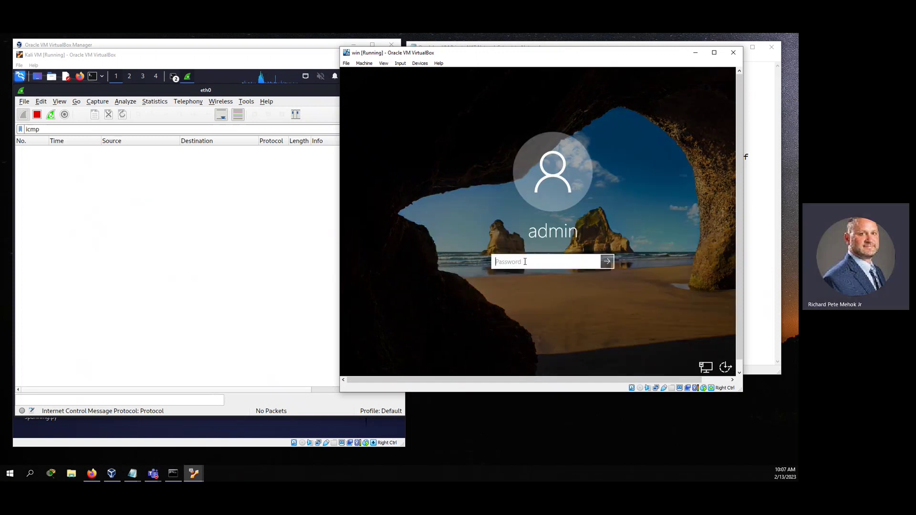
type("•••••")
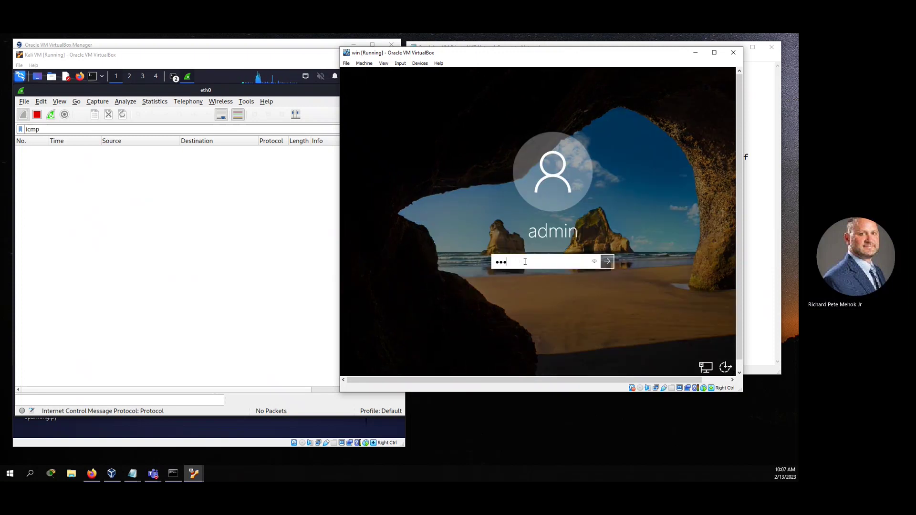
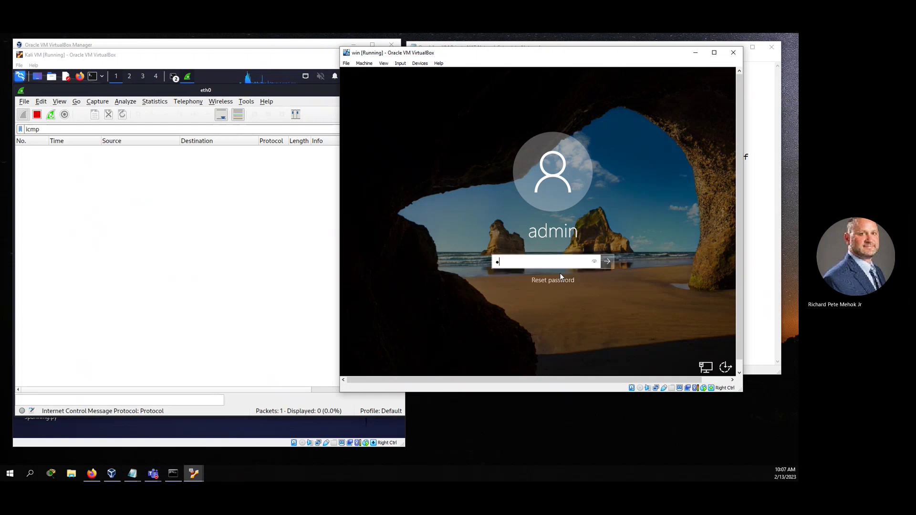
type("•••••")
key("Return")
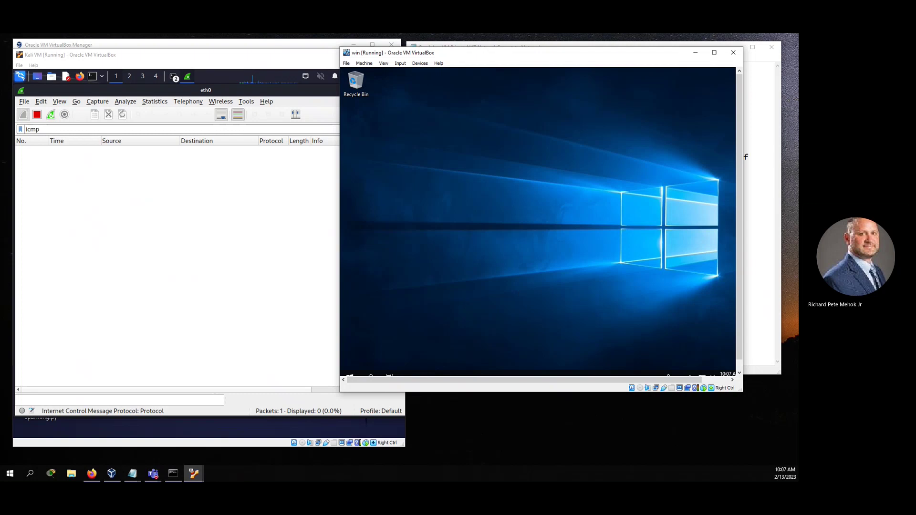
right_click(350, 375)
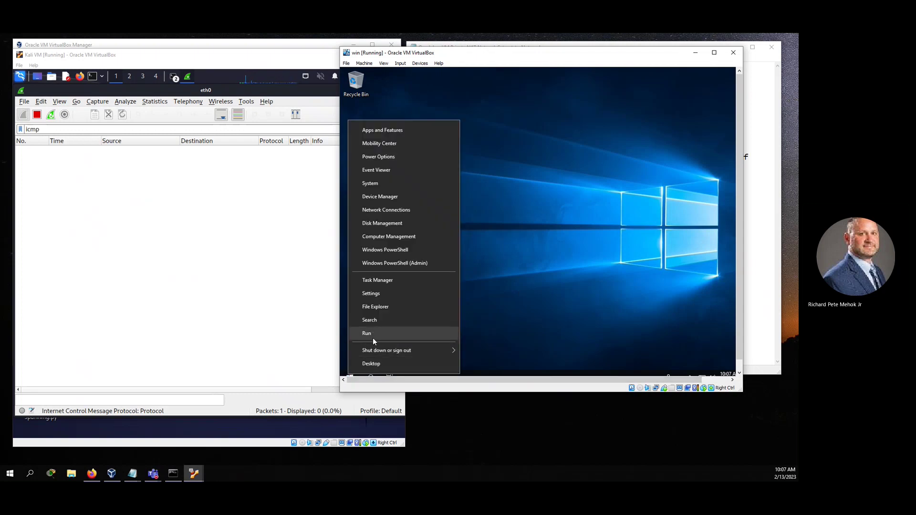
mouse_move(375, 347)
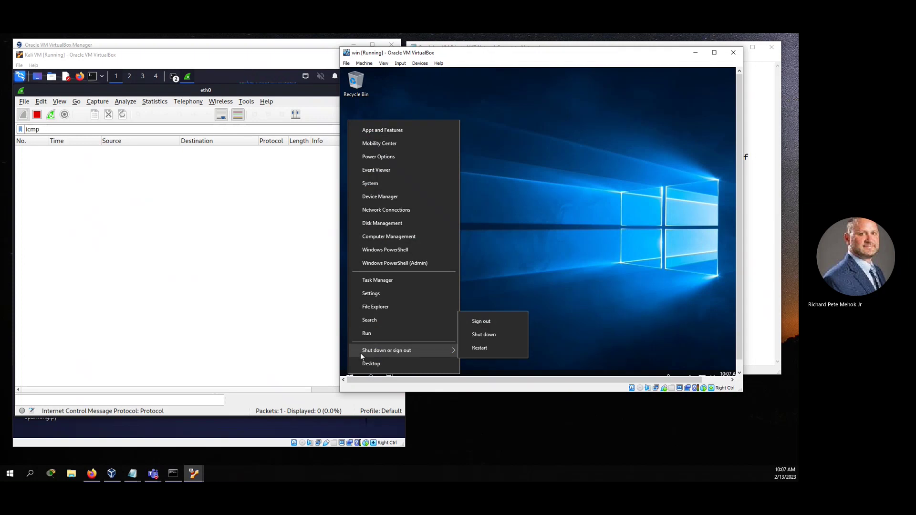
left_click(386, 313)
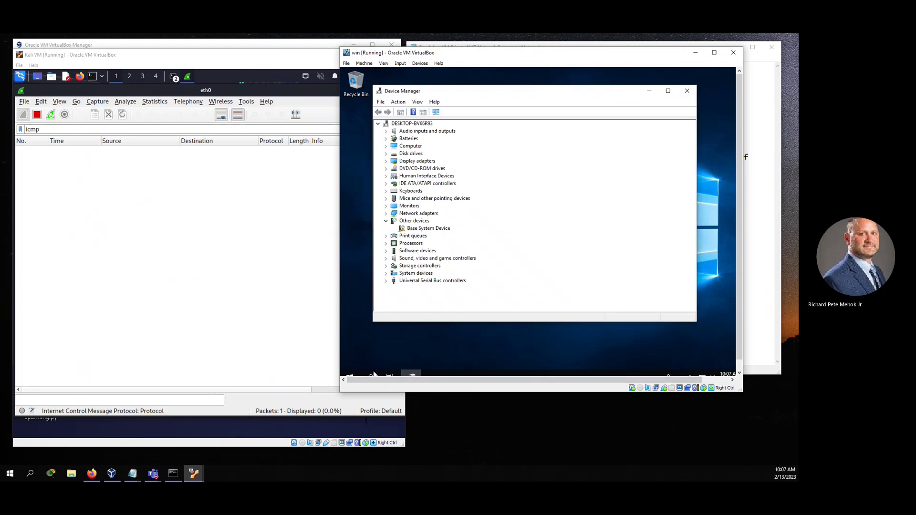
- Open a Command Prompt in the win VM by searching for cmd
left_click(350, 375)
type("cmd")
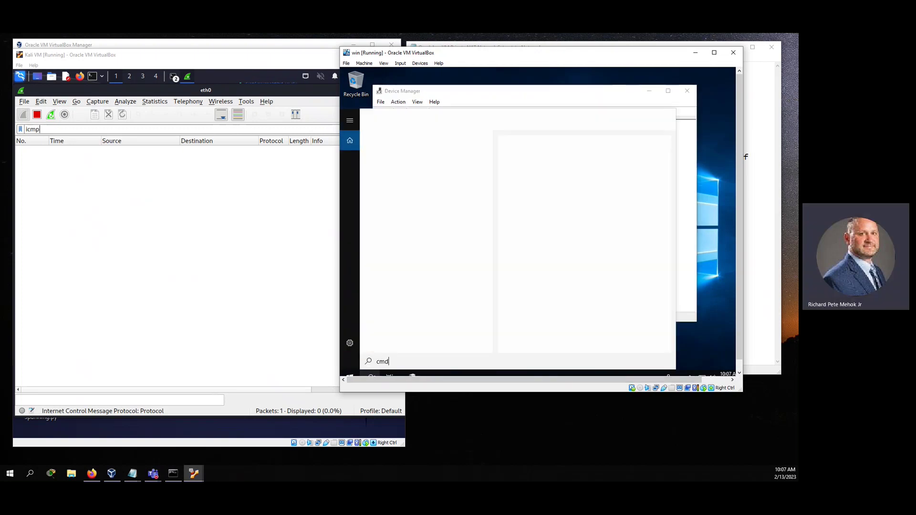
key("Return")
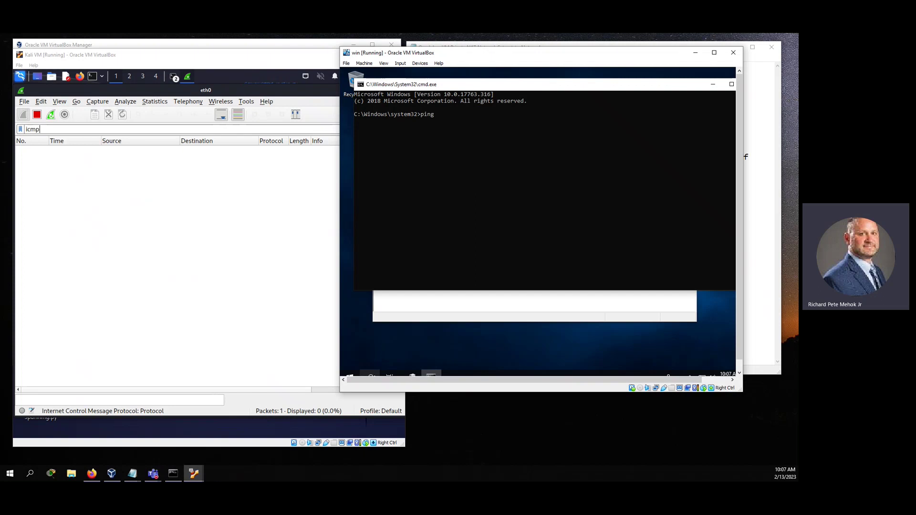
- Run ipconfig/all in the win VM's Command Prompt and highlight the adapter's IPv4 address
key("BackSpace")
key("BackSpace")
key("BackSpace")
key("BackSpace")
type("ipo")
type("confi")
type("g/la")
key("BackSpace")
type("al")
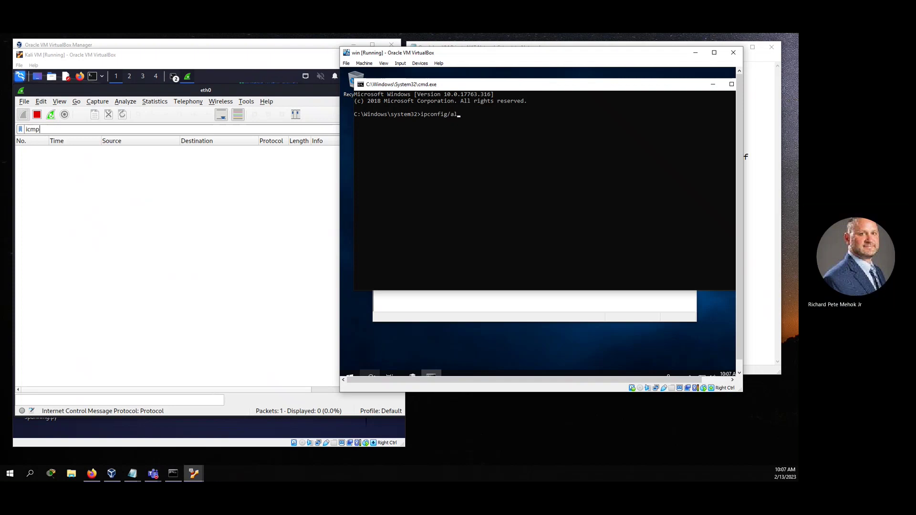
type("l")
key("Return")
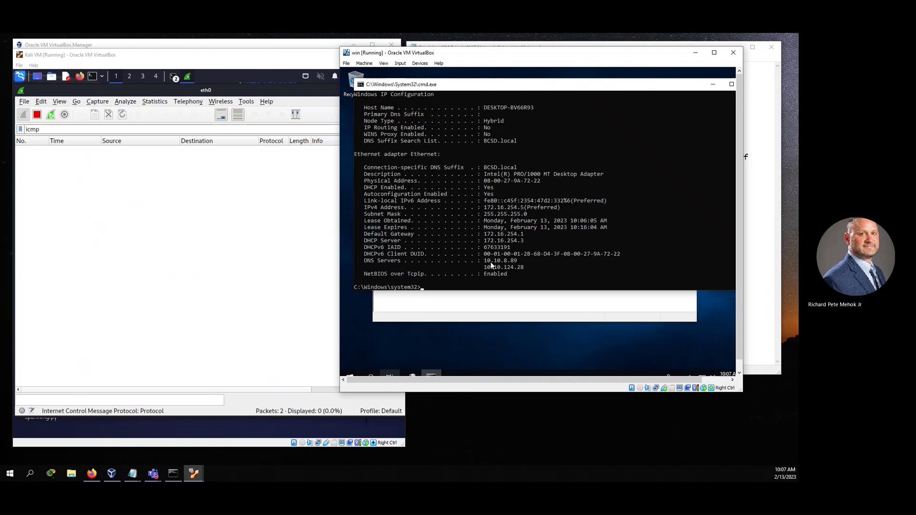
double_click(525, 209)
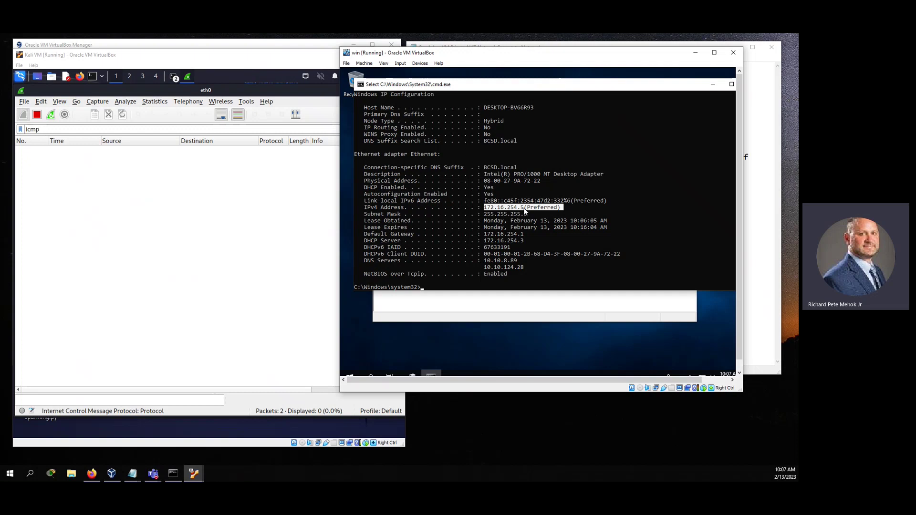
- Ping the Kali VM at 172.16.254.4 from the win VM's Command Prompt
type("ping 1")
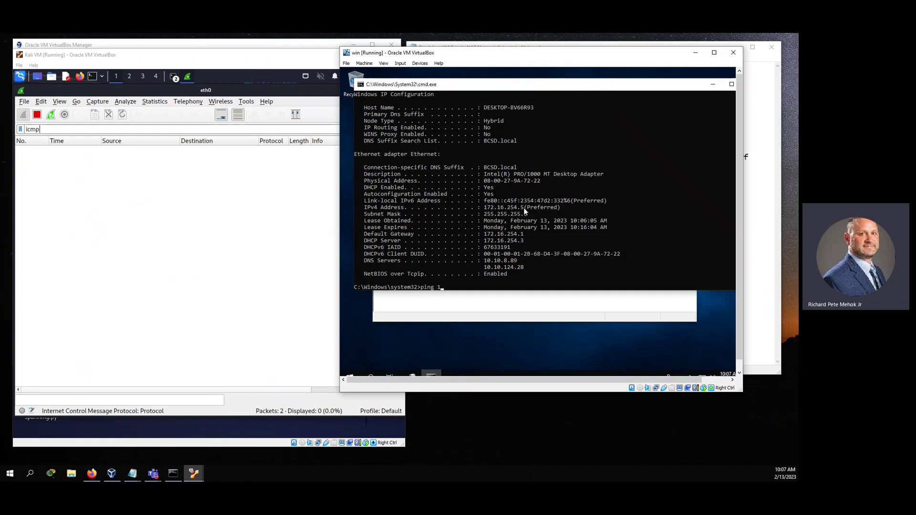
type("72.16.254.4")
key("Return")
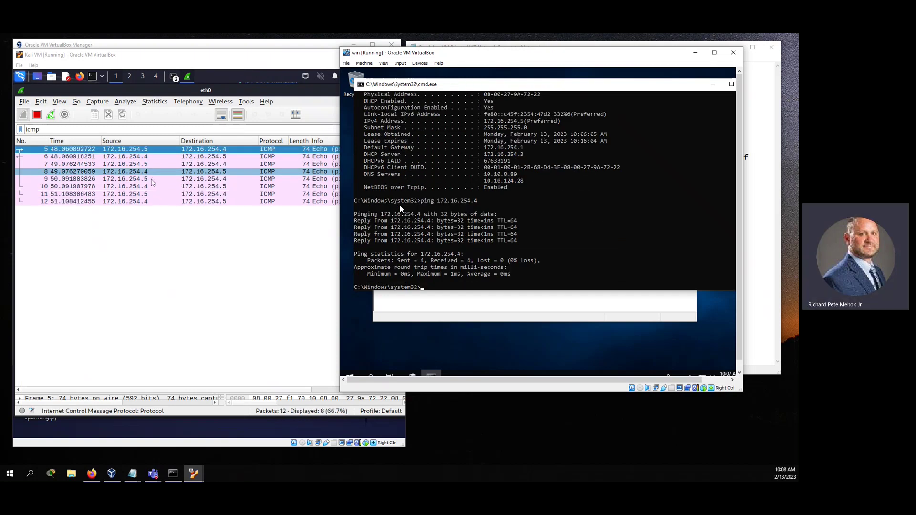
- Repeat the ping to 172.16.254.4 with 100 echo requests, using the option -n 100
key("Up")
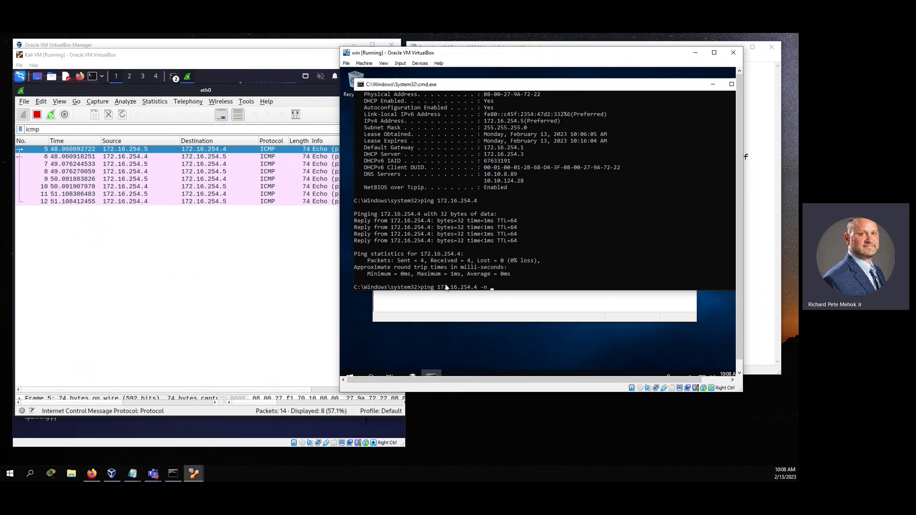
type("-n 100")
key("Return")
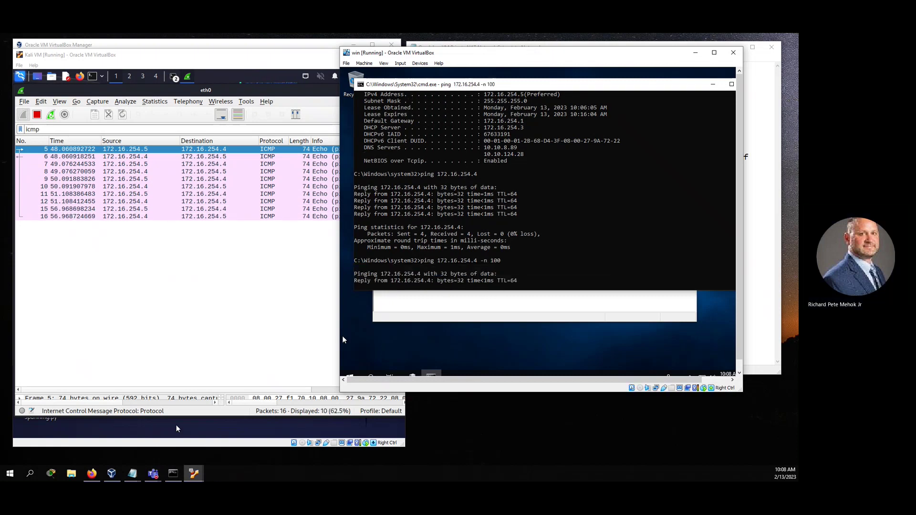
- Switch to the host computer's Command Prompt, place its window over the VM windows and get a fresh prompt
left_click(174, 475)
left_click(364, 344)
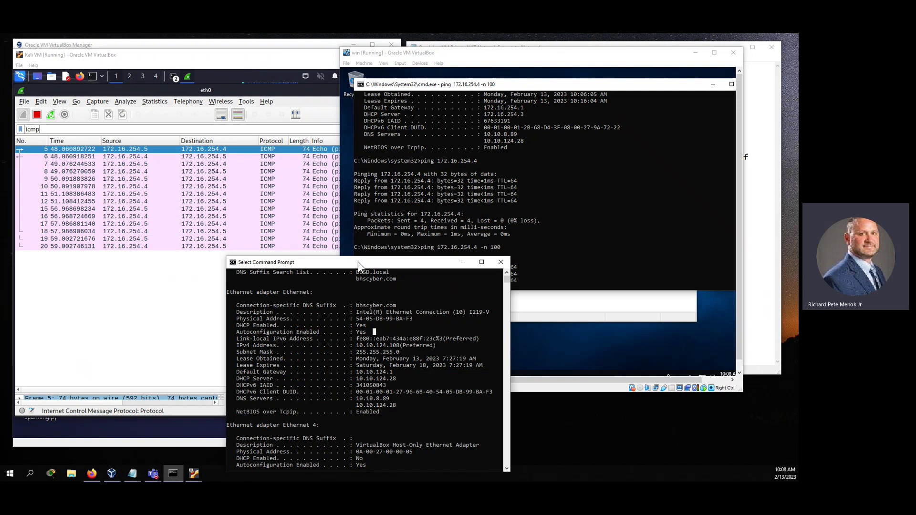
left_click_drag(357, 261, 437, 164)
key("Return")
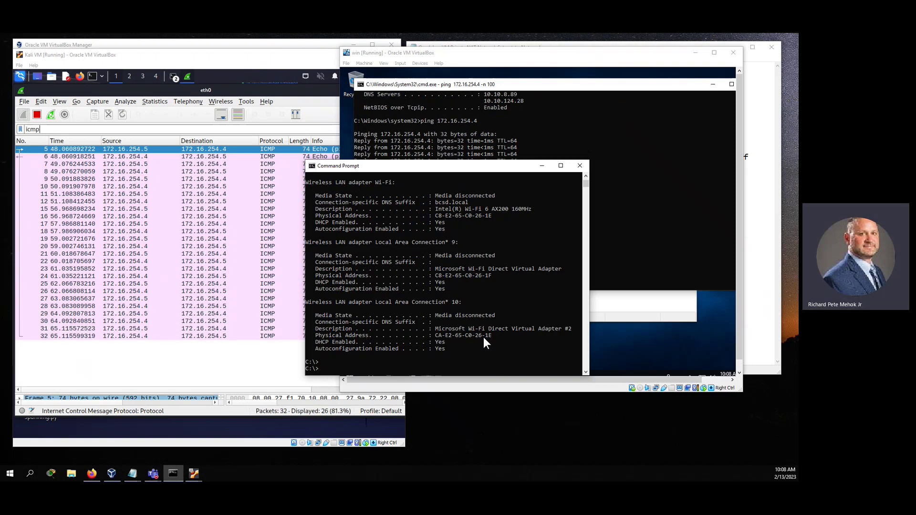
- Stop the running ping in the win VM's Command Prompt and return to the host's Command Prompt
left_click(632, 249)
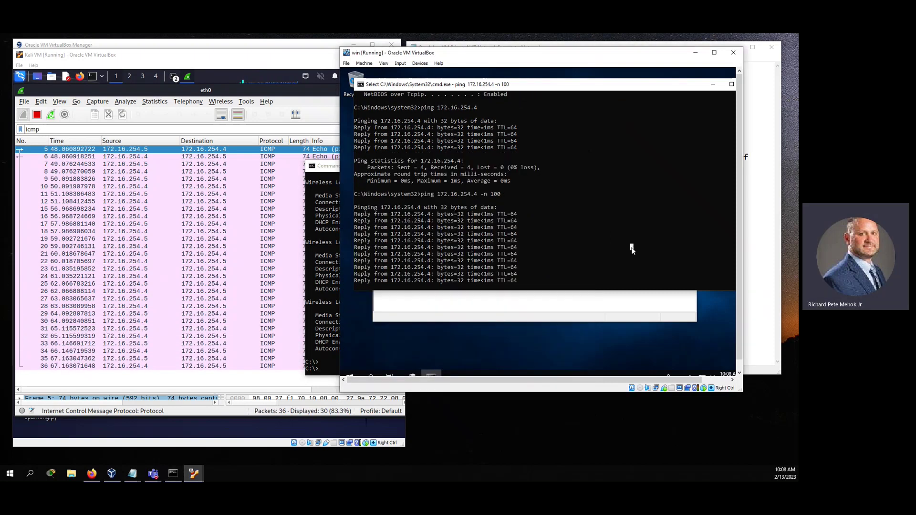
key("Escape")
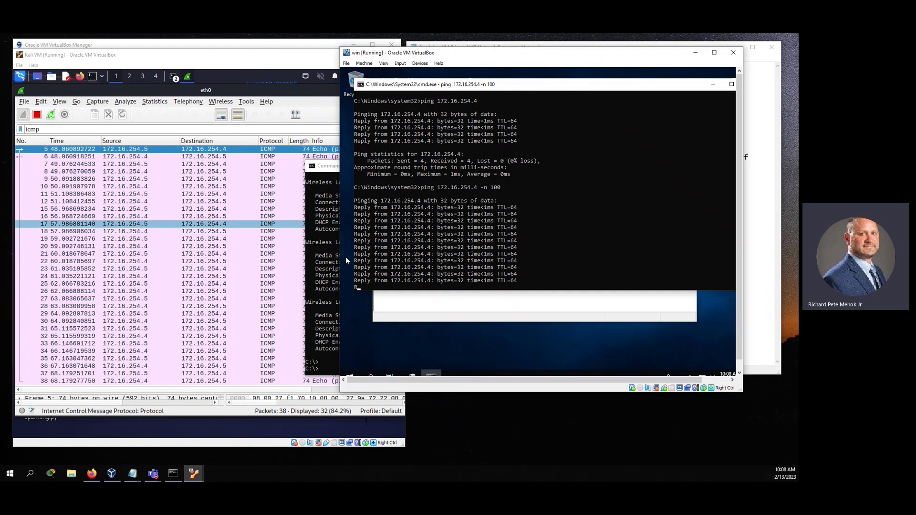
left_click(420, 244)
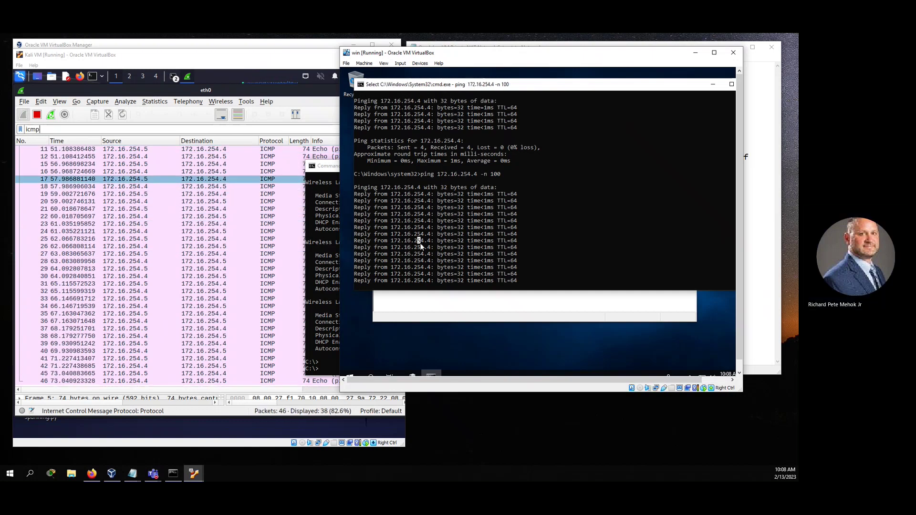
key("Escape")
left_click(326, 299)
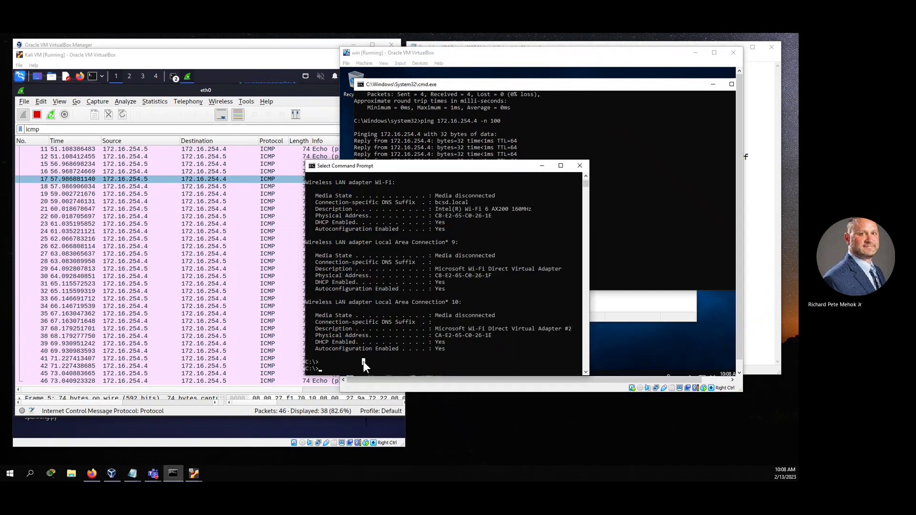
type("png")
key("BackSpace")
key("BackSpace")
key("BackSpace")
type("ping")
key("Home")
key("Delete")
key("End")
type("n")
key("Return")
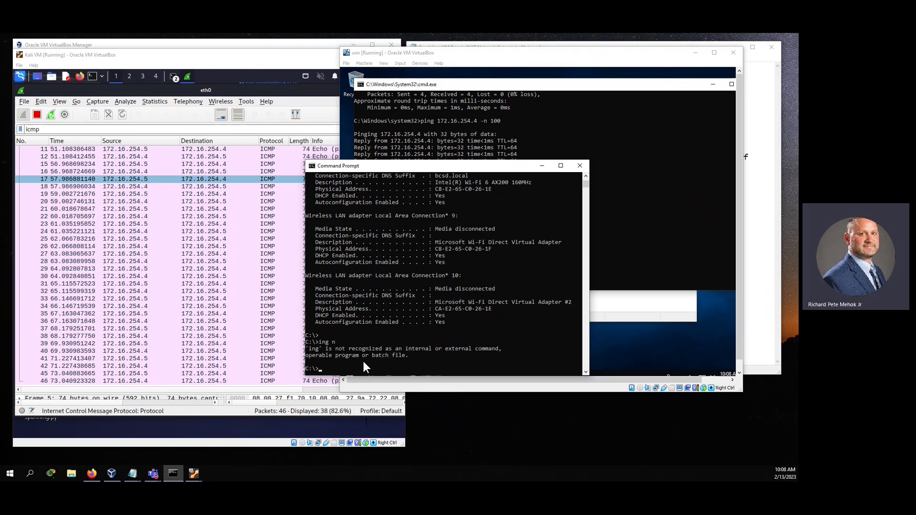
key("Up")
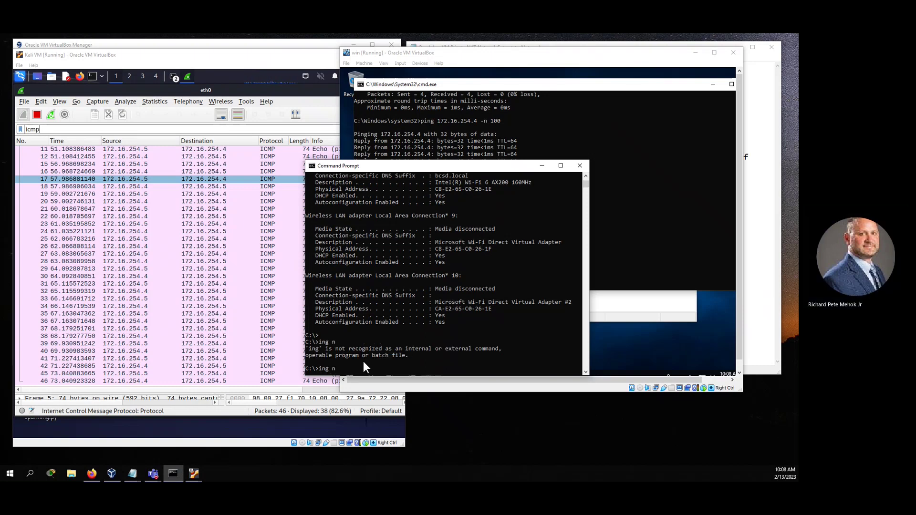
key("Escape")
- Ping the Kali VM at 172.16.254.4 from the host's Command Prompt and move that window beside the Wireshark packet list
type("pin")
key("Return")
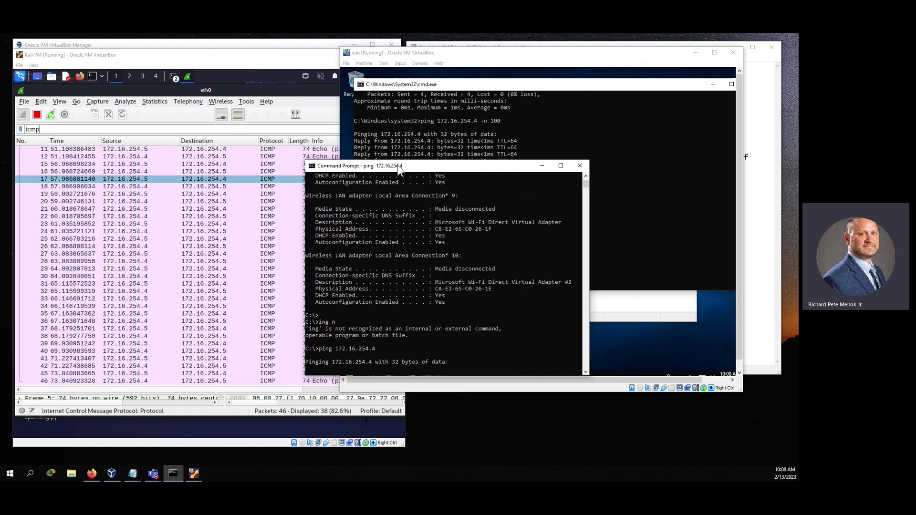
left_click_drag(400, 171, 334, 118)
left_click(311, 231)
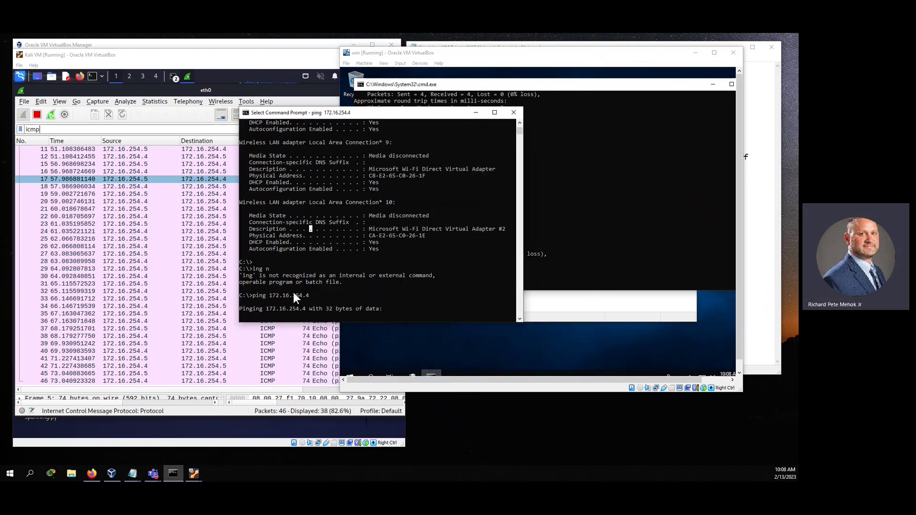
- Rerun the ping to 172.16.254.4 with -n 100 in the win VM and check the ICMP packets captured in Kali's Wireshark
left_click(601, 254)
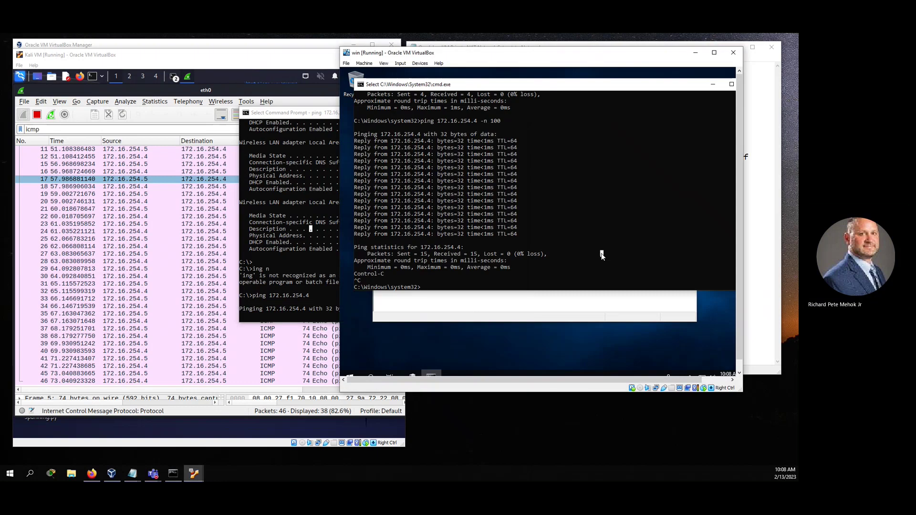
key("Up")
key("Return")
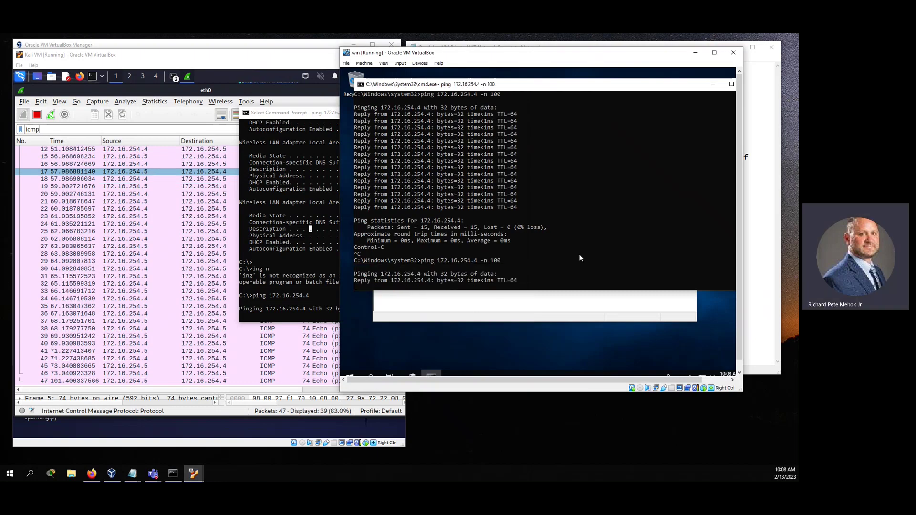
left_click(85, 336)
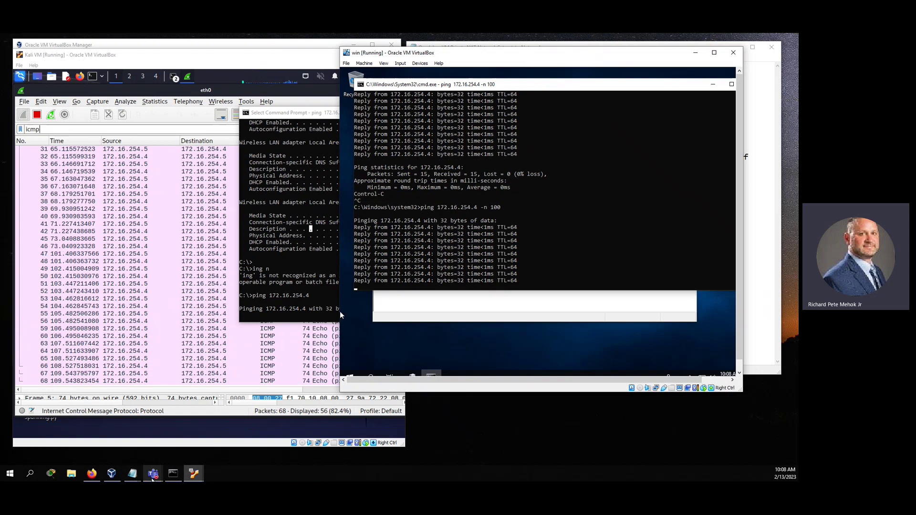
mouse_move(152, 477)
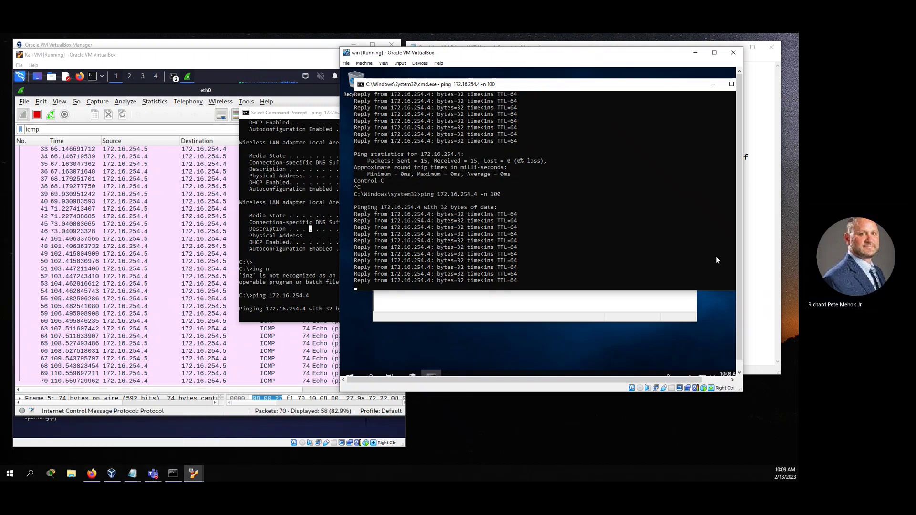